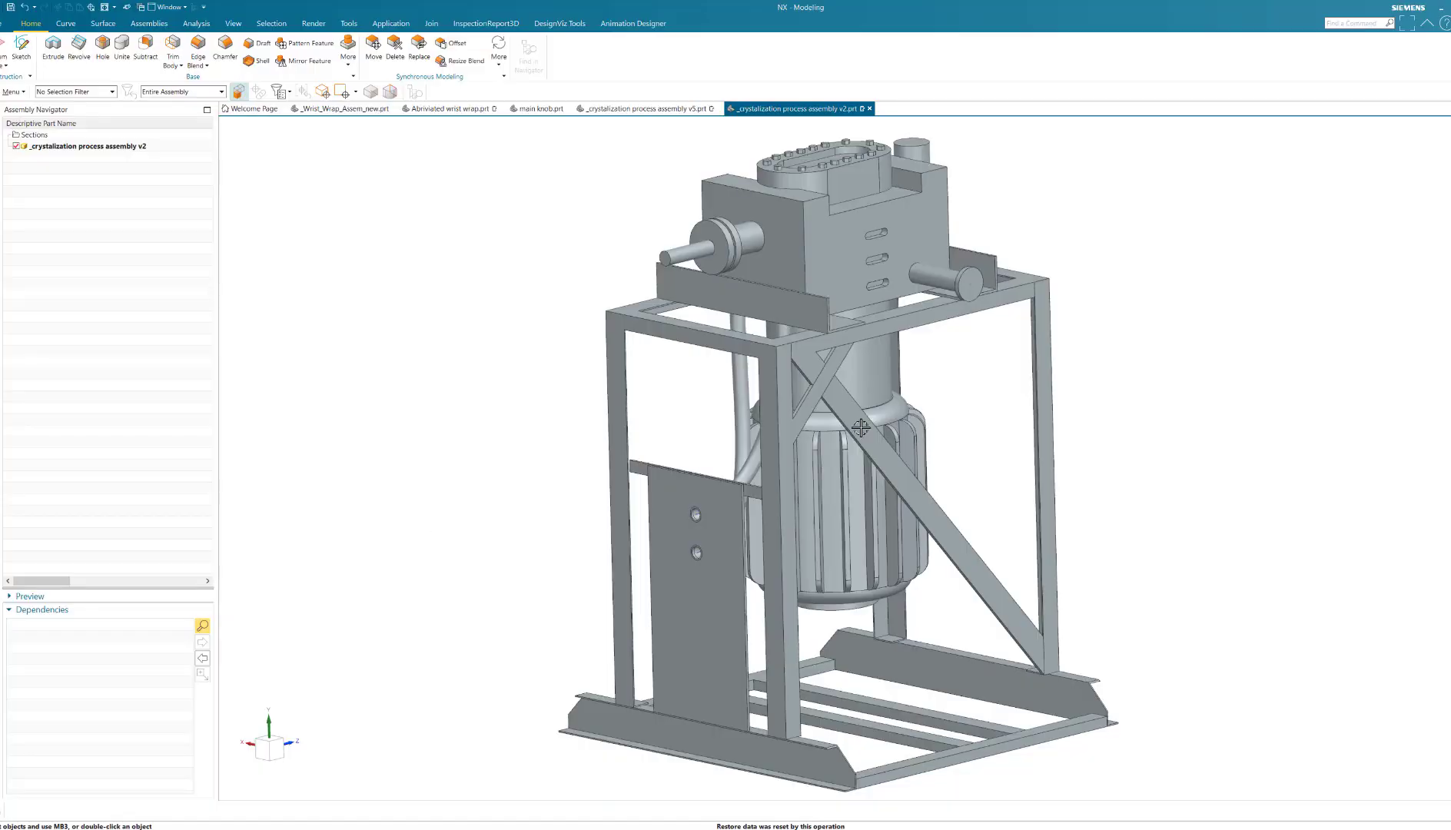
Start the Measure command and place its dialog beside the model, keeping the Face selection filter.
middle_click_drag(1136, 440, 898, 415)
middle_click_drag(1162, 431, 917, 363)
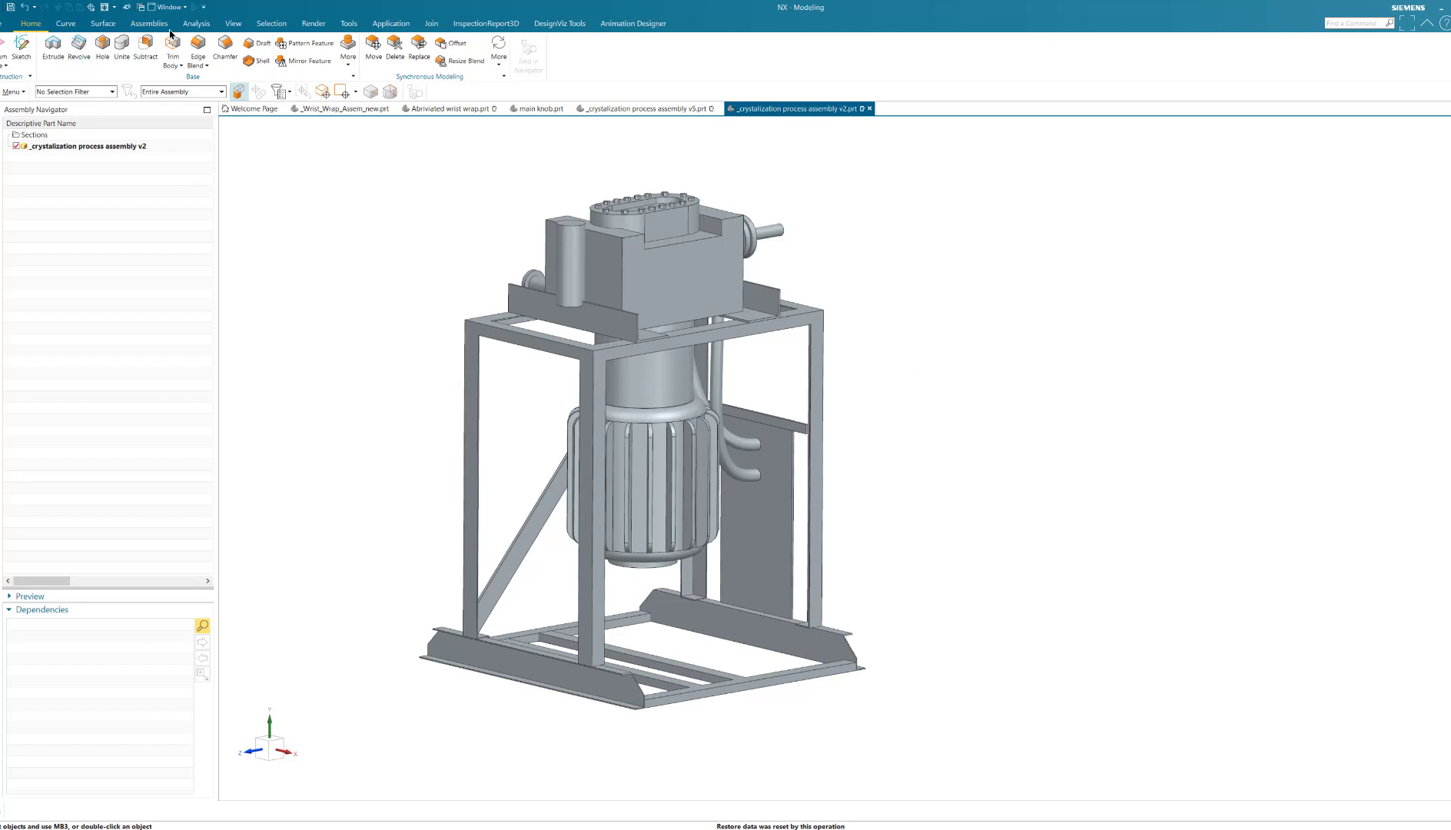
left_click(195, 23)
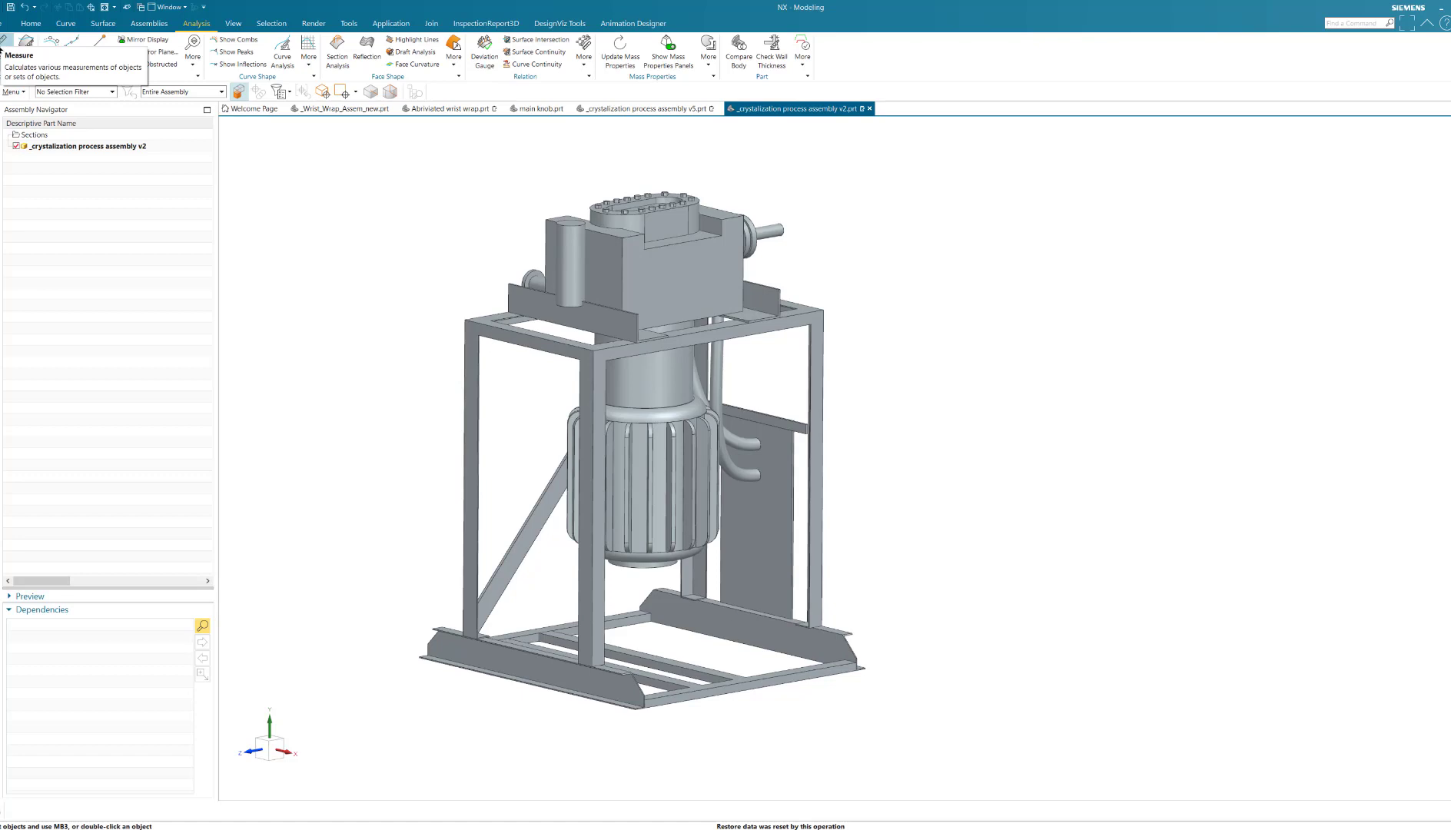
left_click(6, 39)
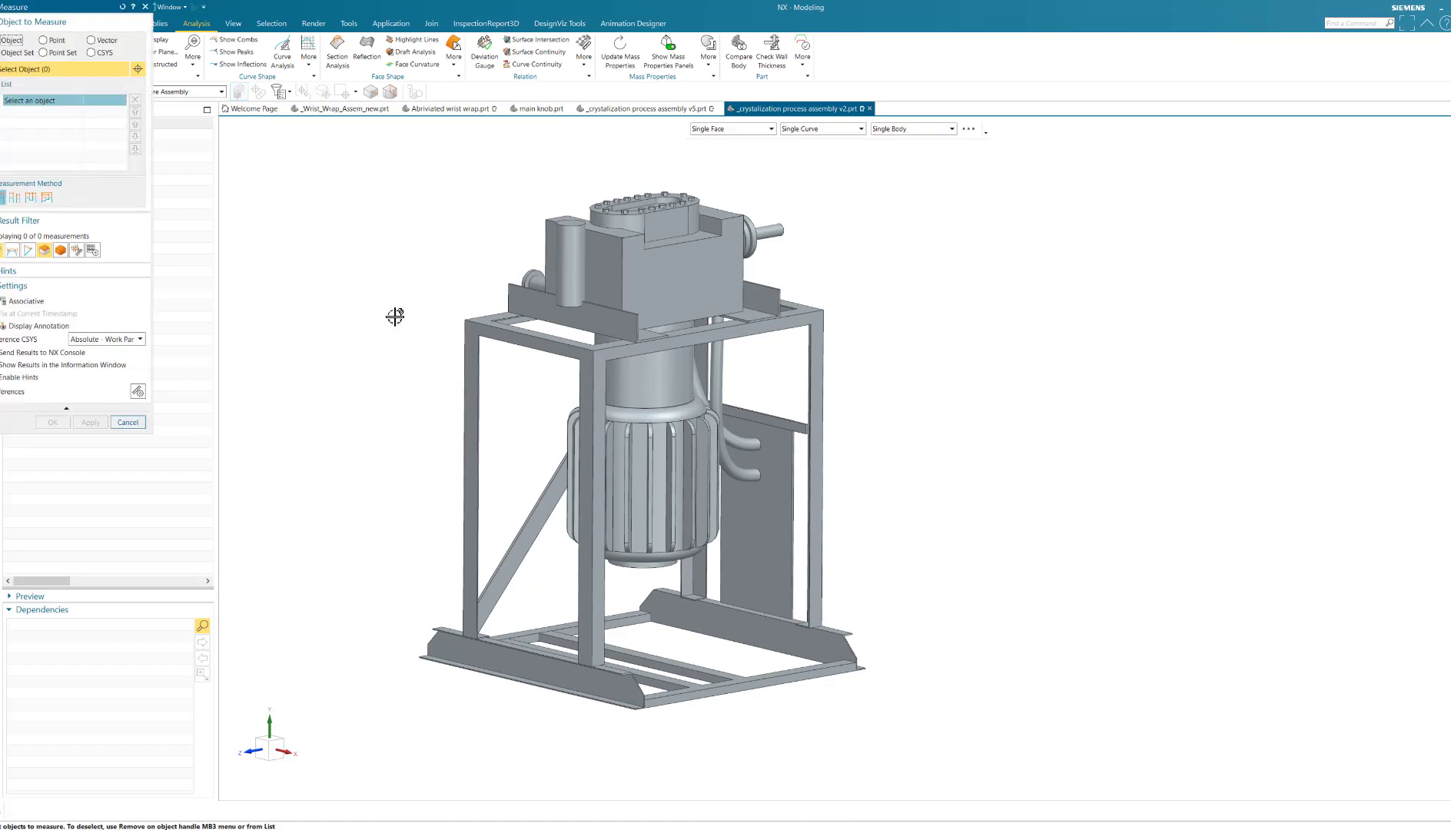
left_click_drag(67, 8, 339, 173)
mouse_move(888, 328)
middle_mouse_down("shift")
mouse_move(881, 347)
mouse_move(920, 343)
mouse_move(907, 338)
middle_mouse_up("shift")
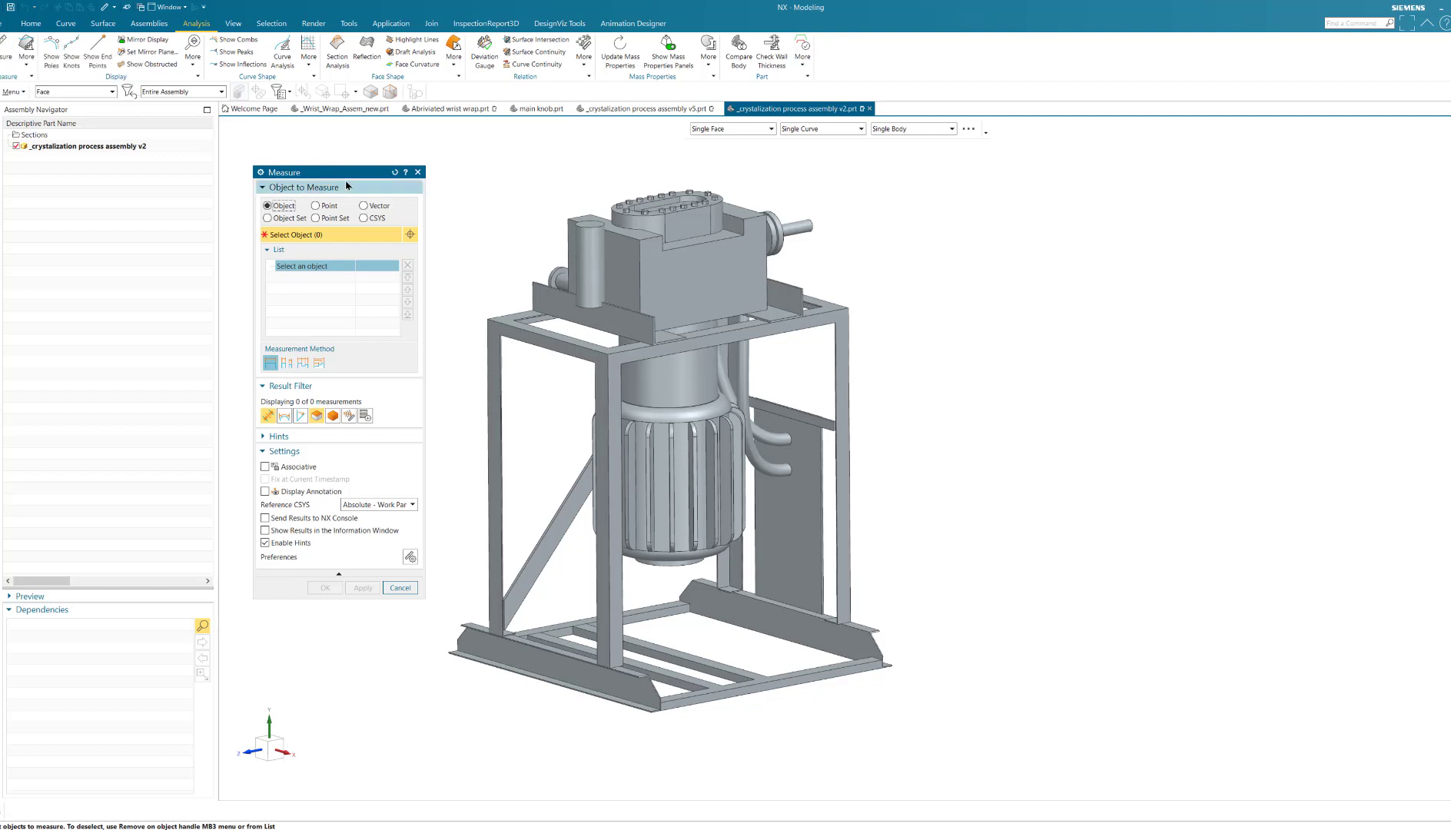
left_click_drag(348, 176, 377, 202)
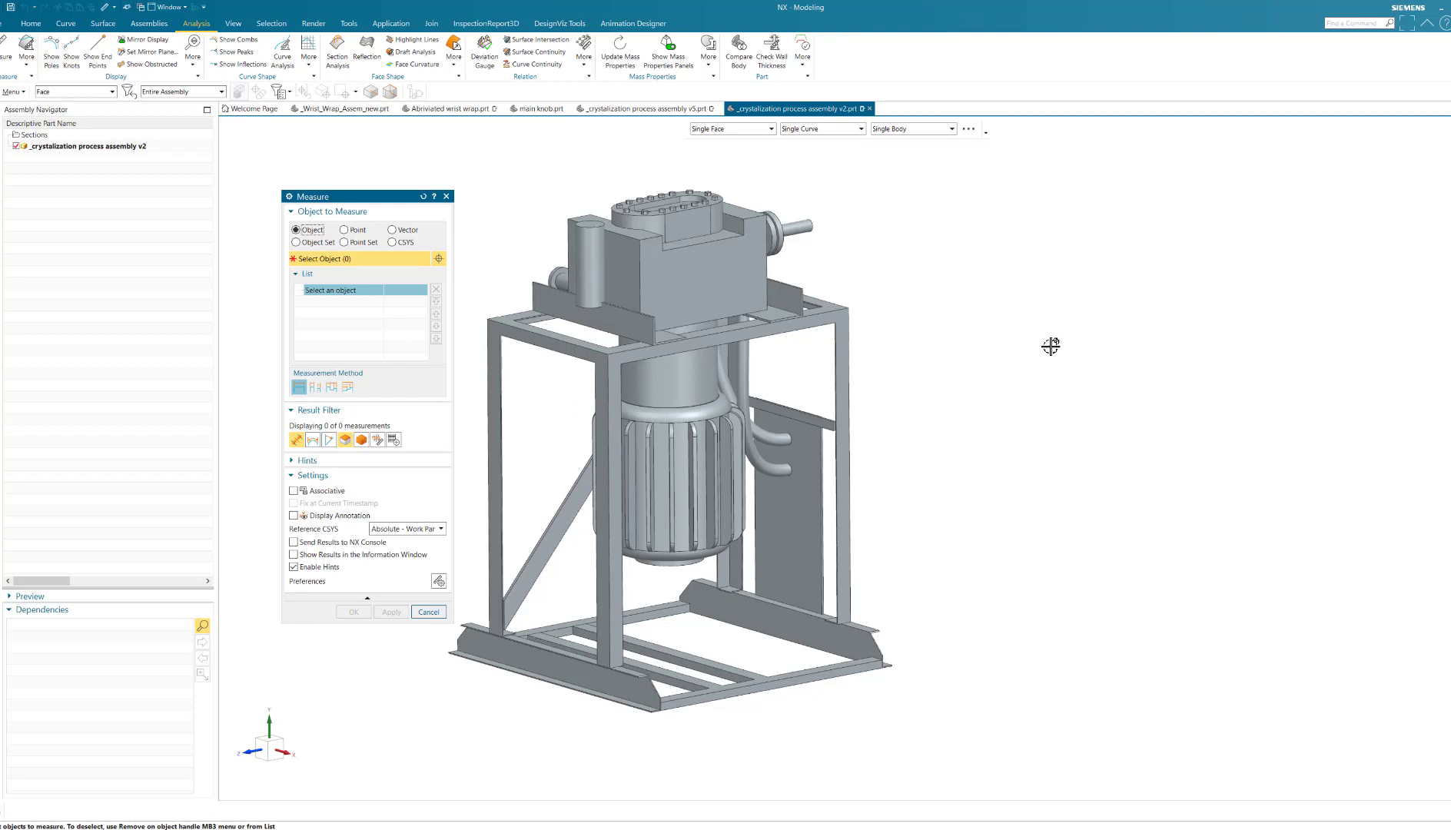
left_click_drag(377, 200, 372, 202)
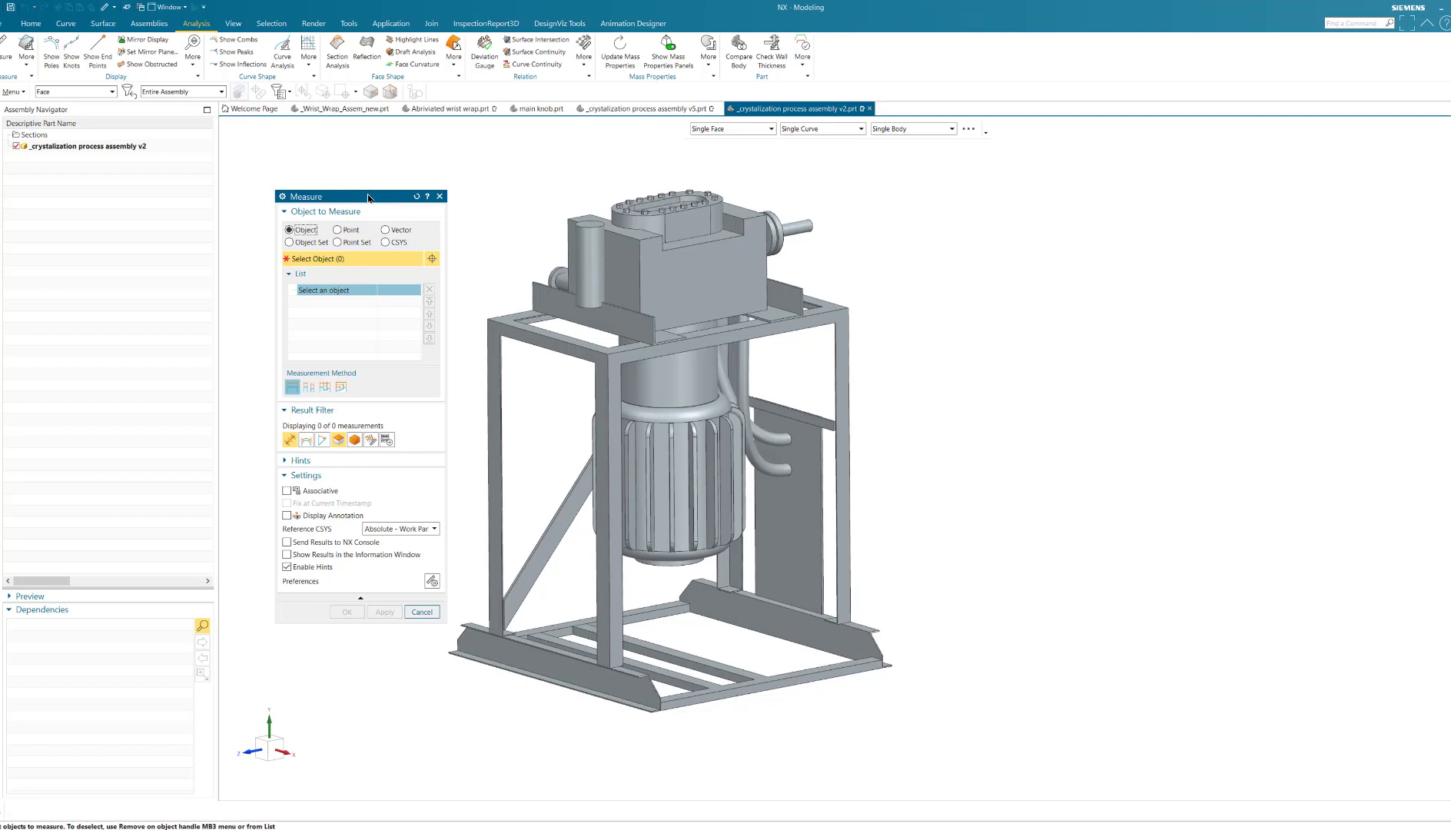
left_click(77, 91)
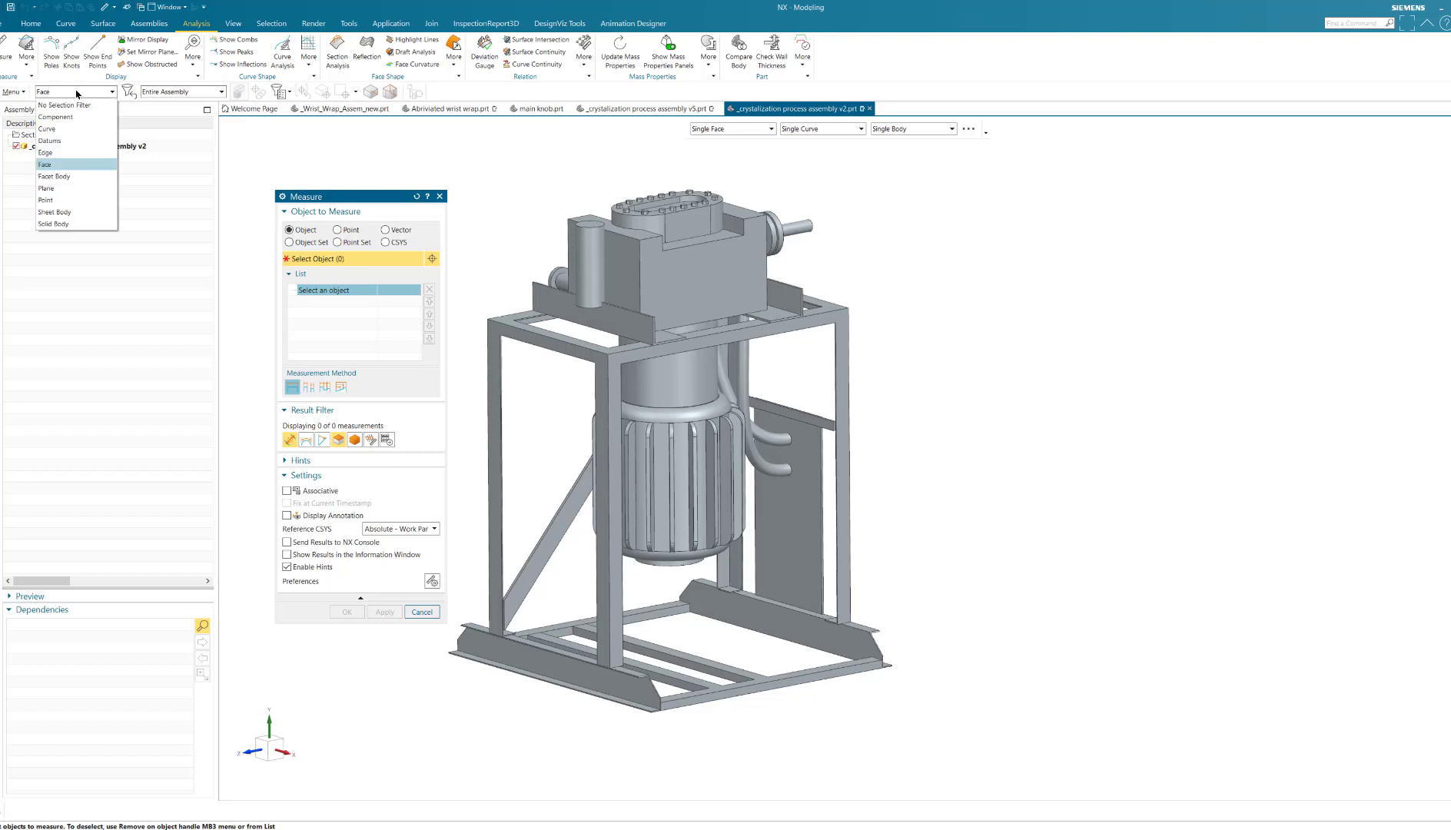
left_click(68, 92)
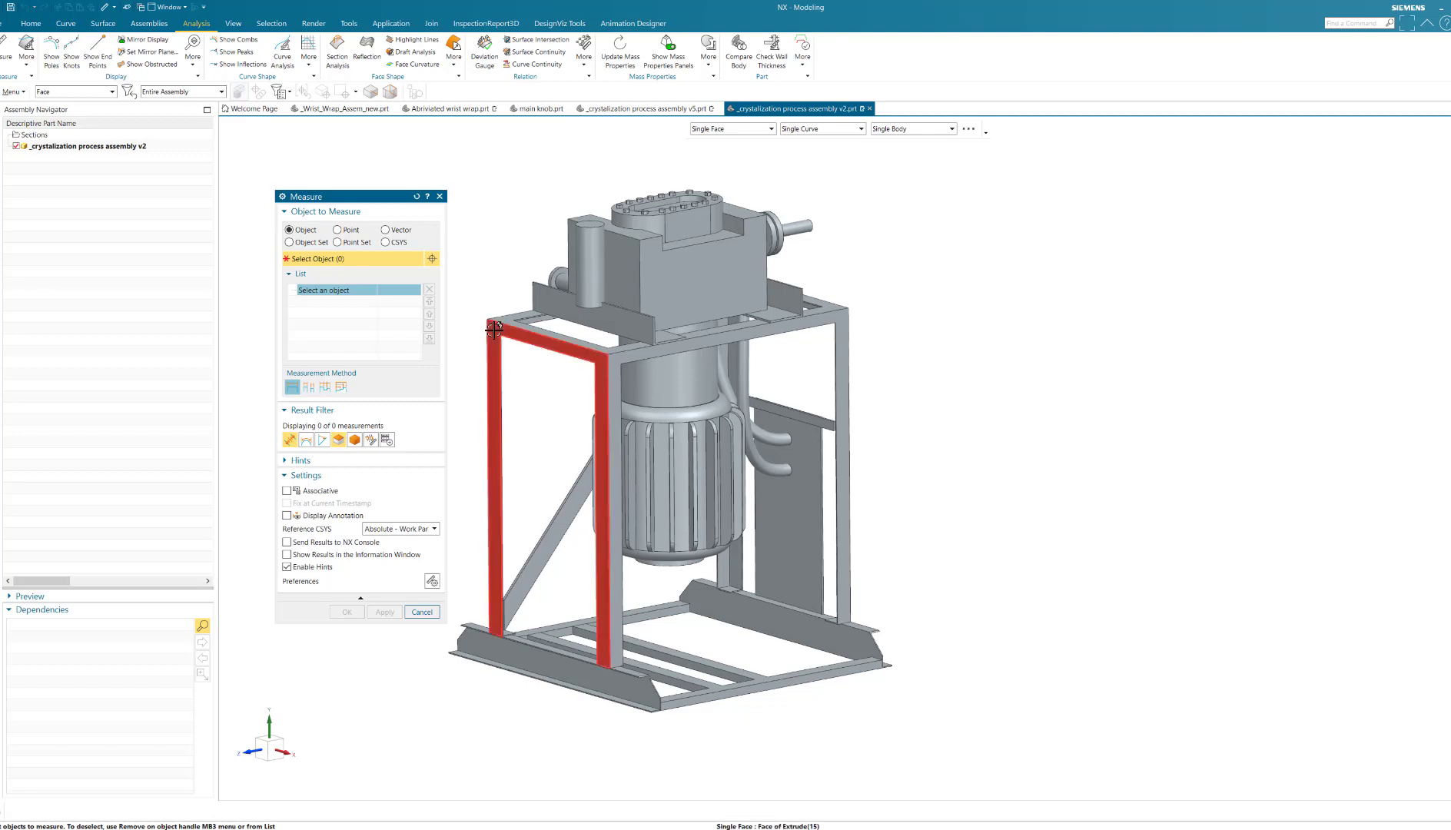
Measure the minimum distance between the frame's two opposite outer side faces, replacing the second face that was picked by mistake.
middle_click_drag(1062, 405, 971, 389)
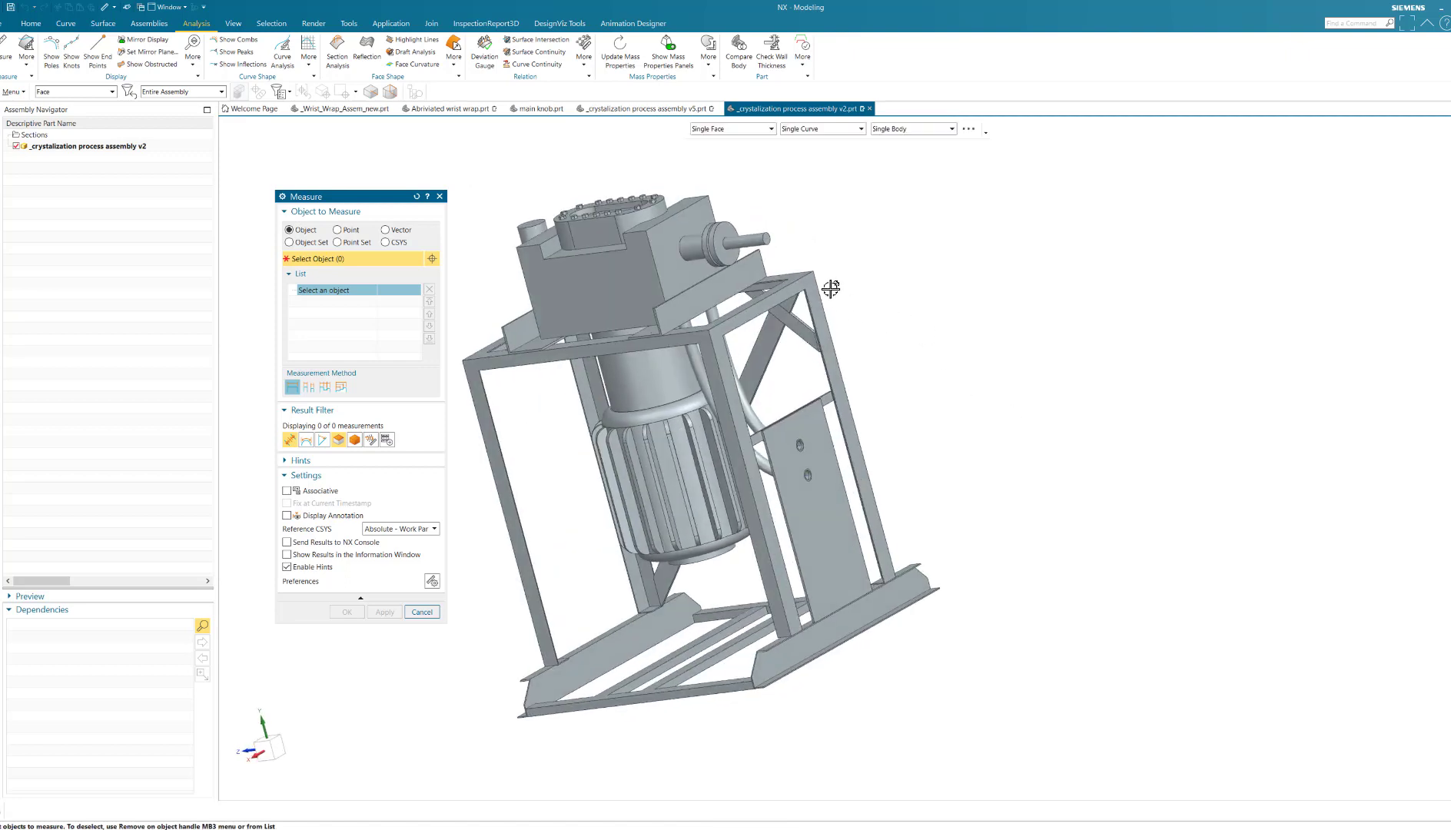
key("Home")
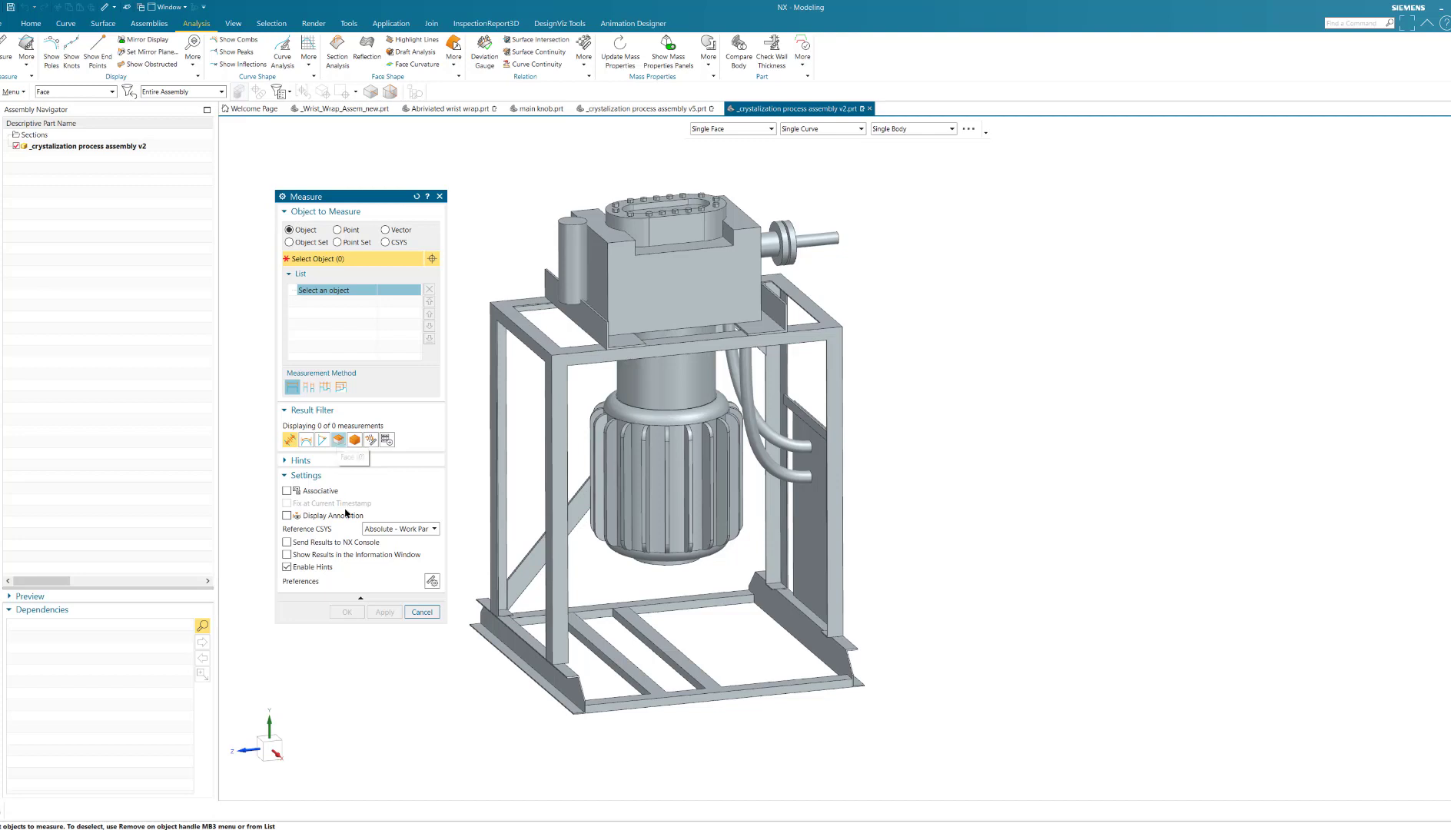
left_click(494, 321)
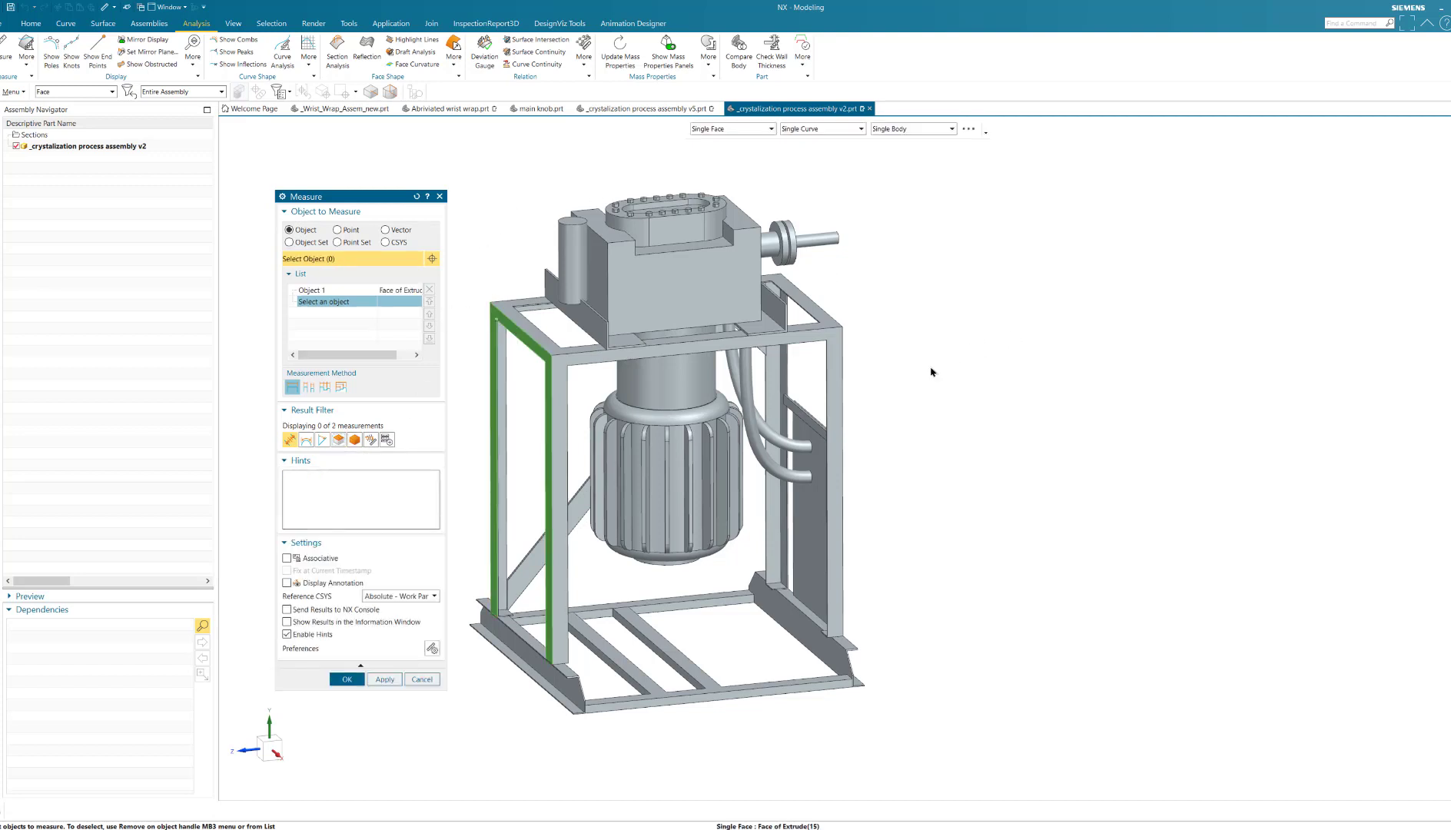
middle_click_drag(958, 378, 863, 338)
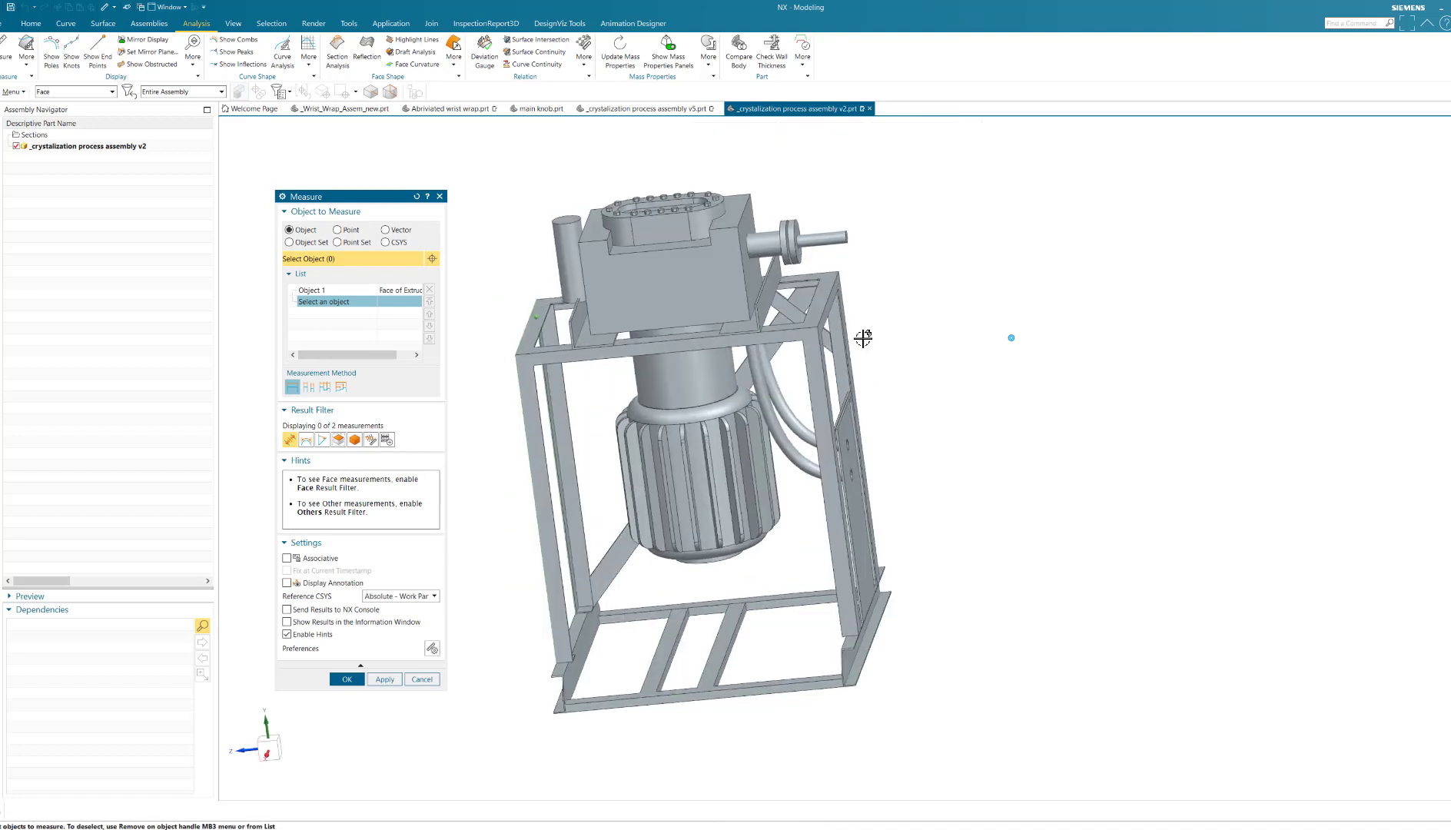
left_click(836, 301)
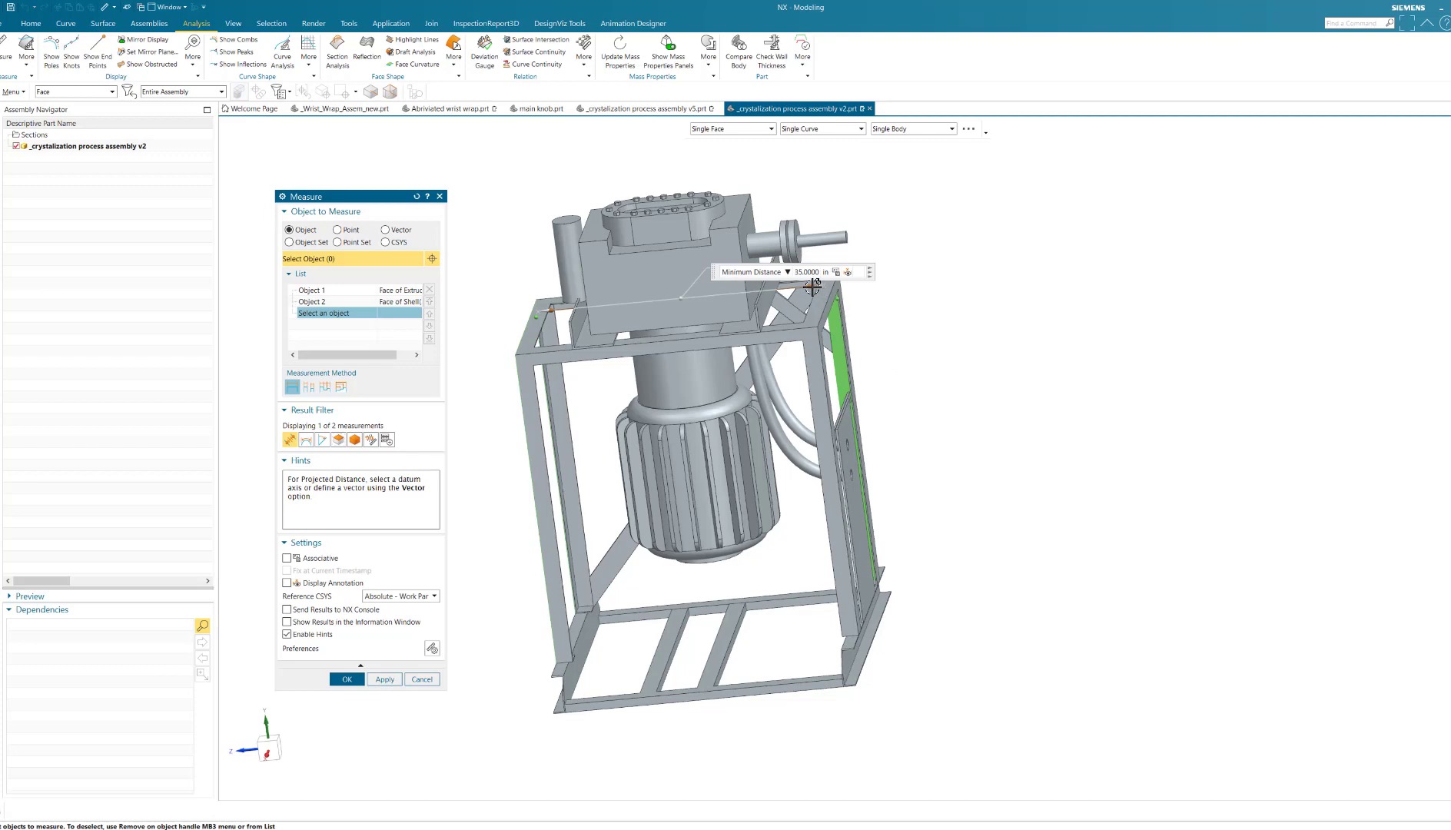
left_click(321, 302)
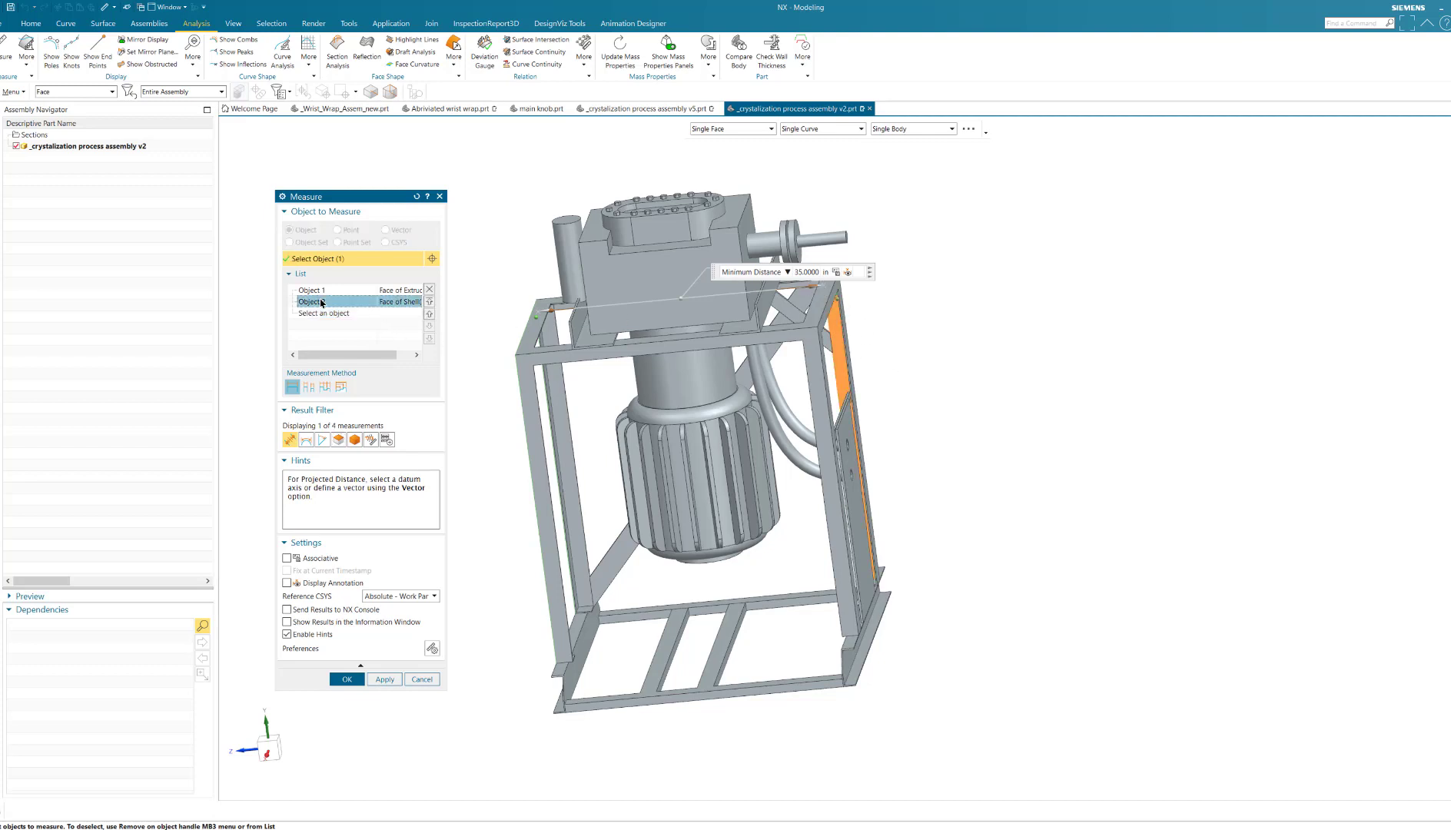
key("Delete")
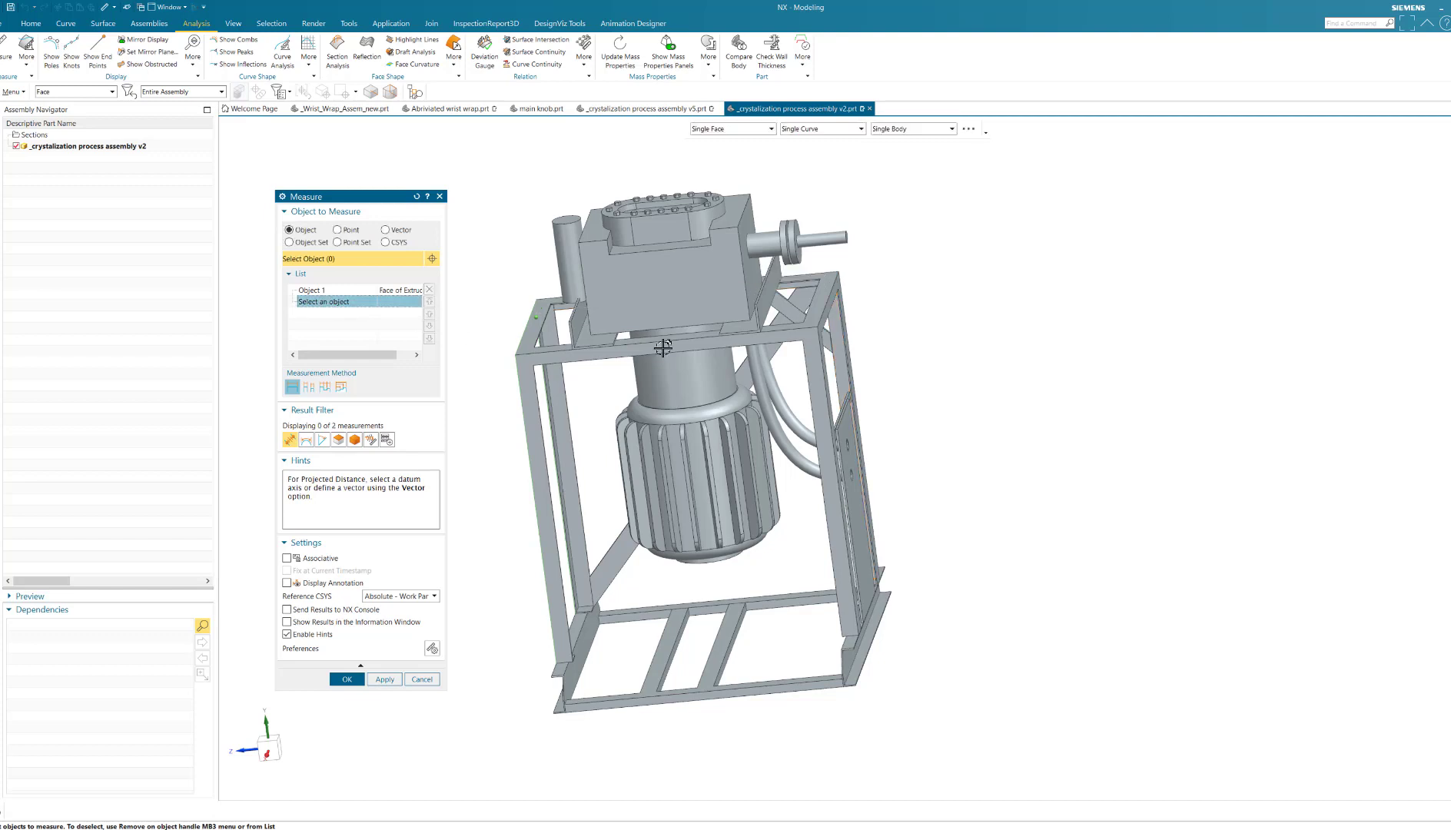
left_click(858, 280)
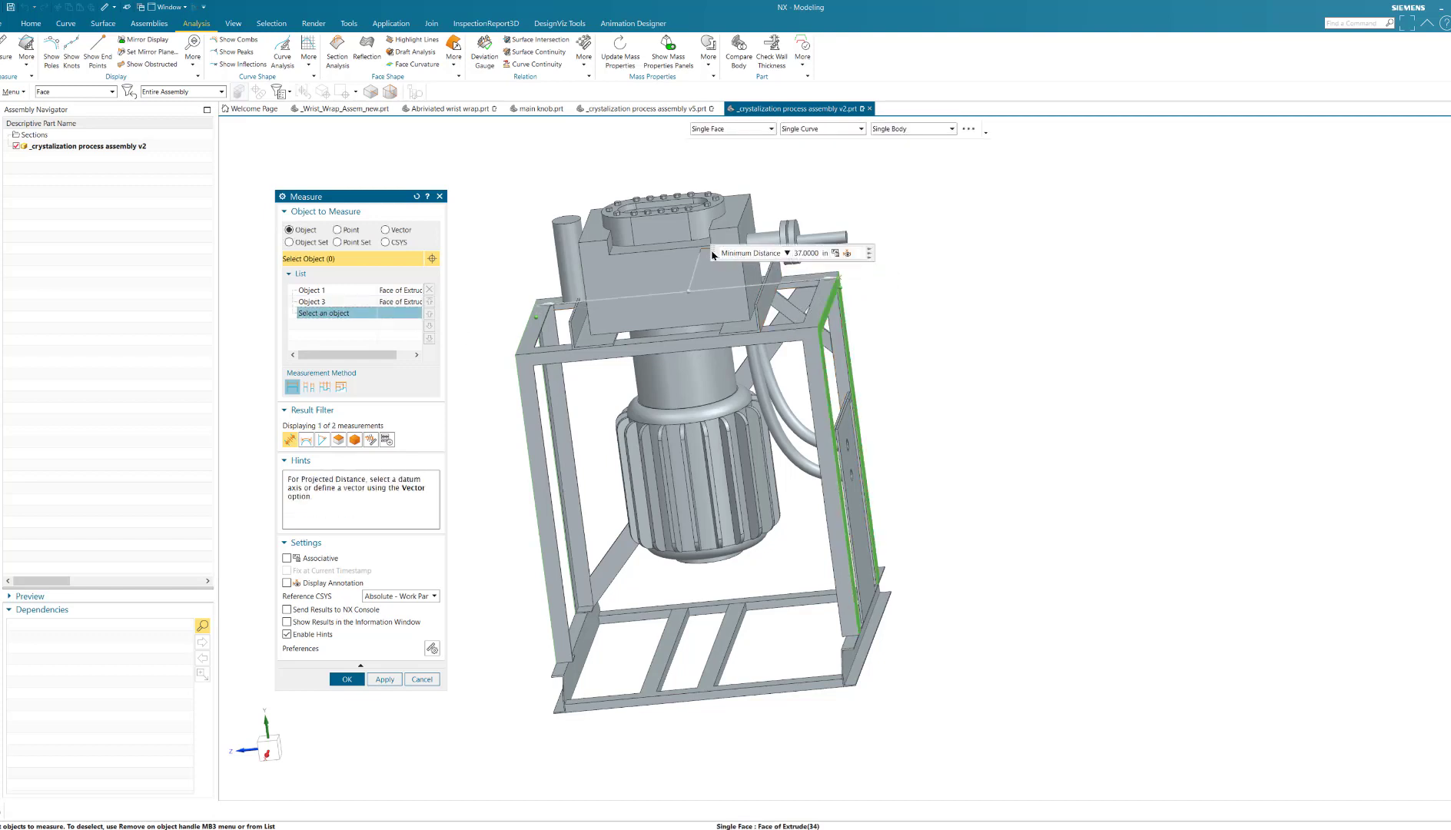
Compare the Maximum Distance between the two frame faces with the Minimum Distance, ending on Minimum Distance with the label beside the frame.
left_click_drag(713, 255, 673, 253)
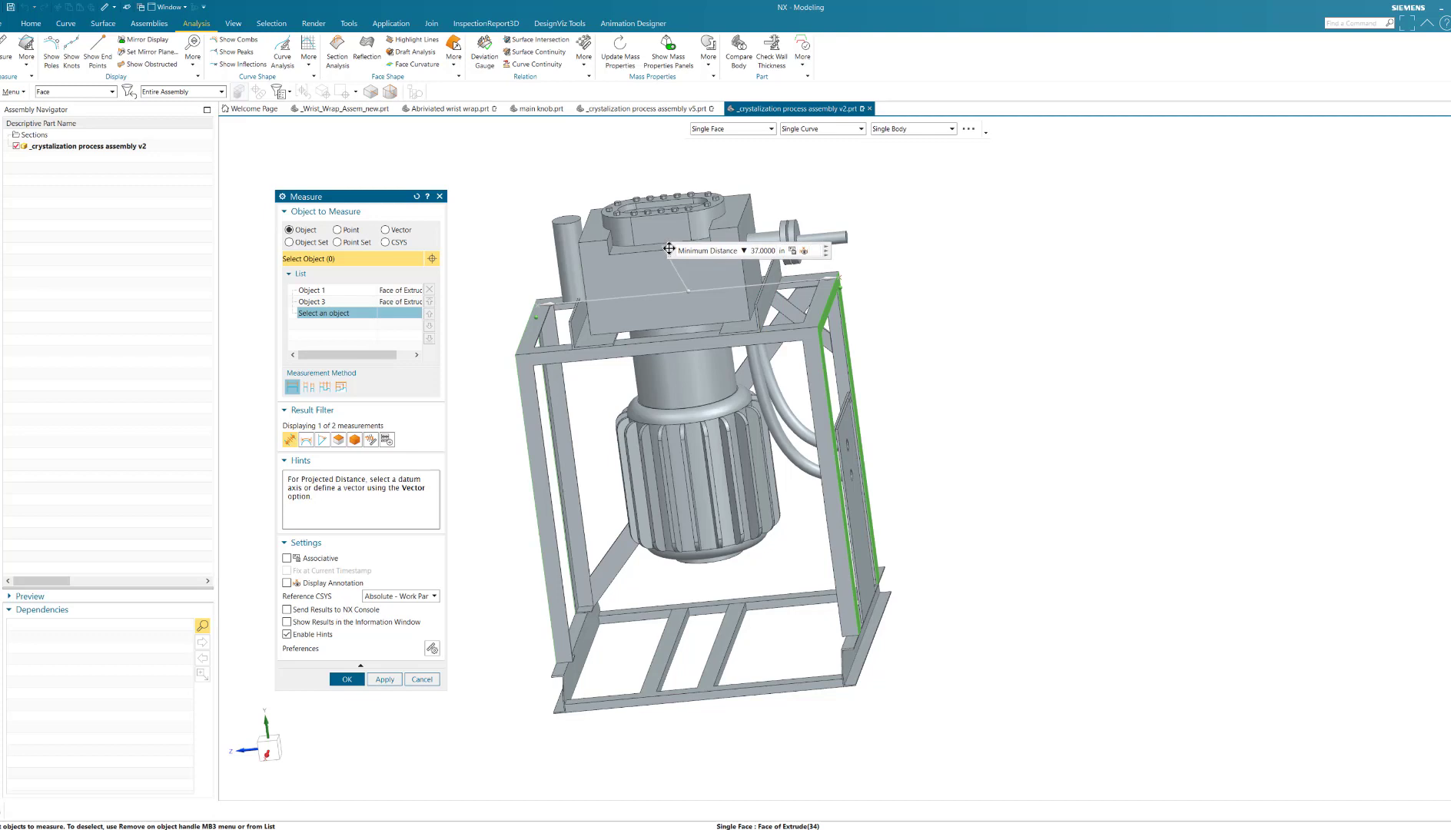
left_click(745, 252)
left_click(717, 275)
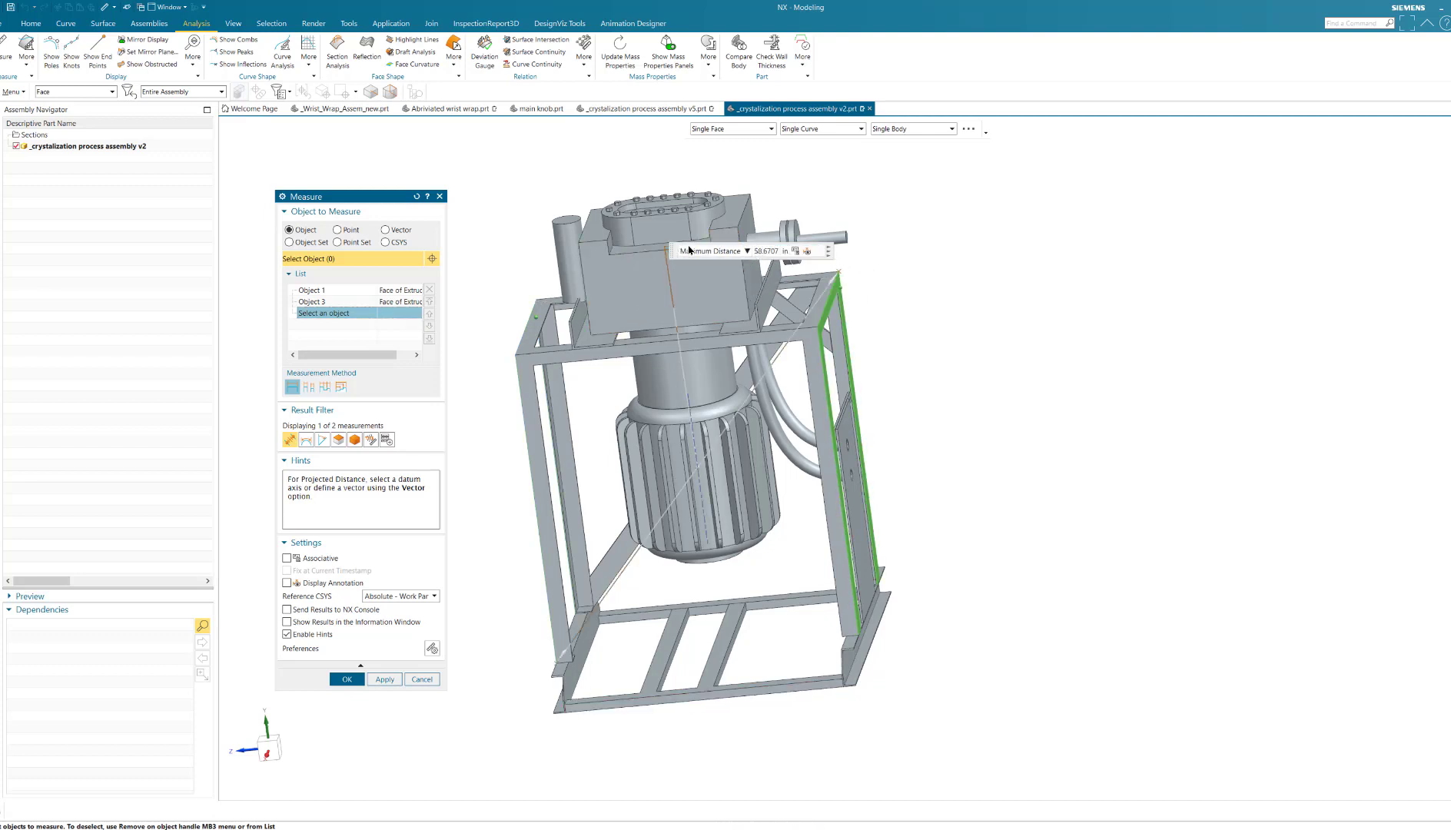
left_click_drag(671, 250, 864, 345)
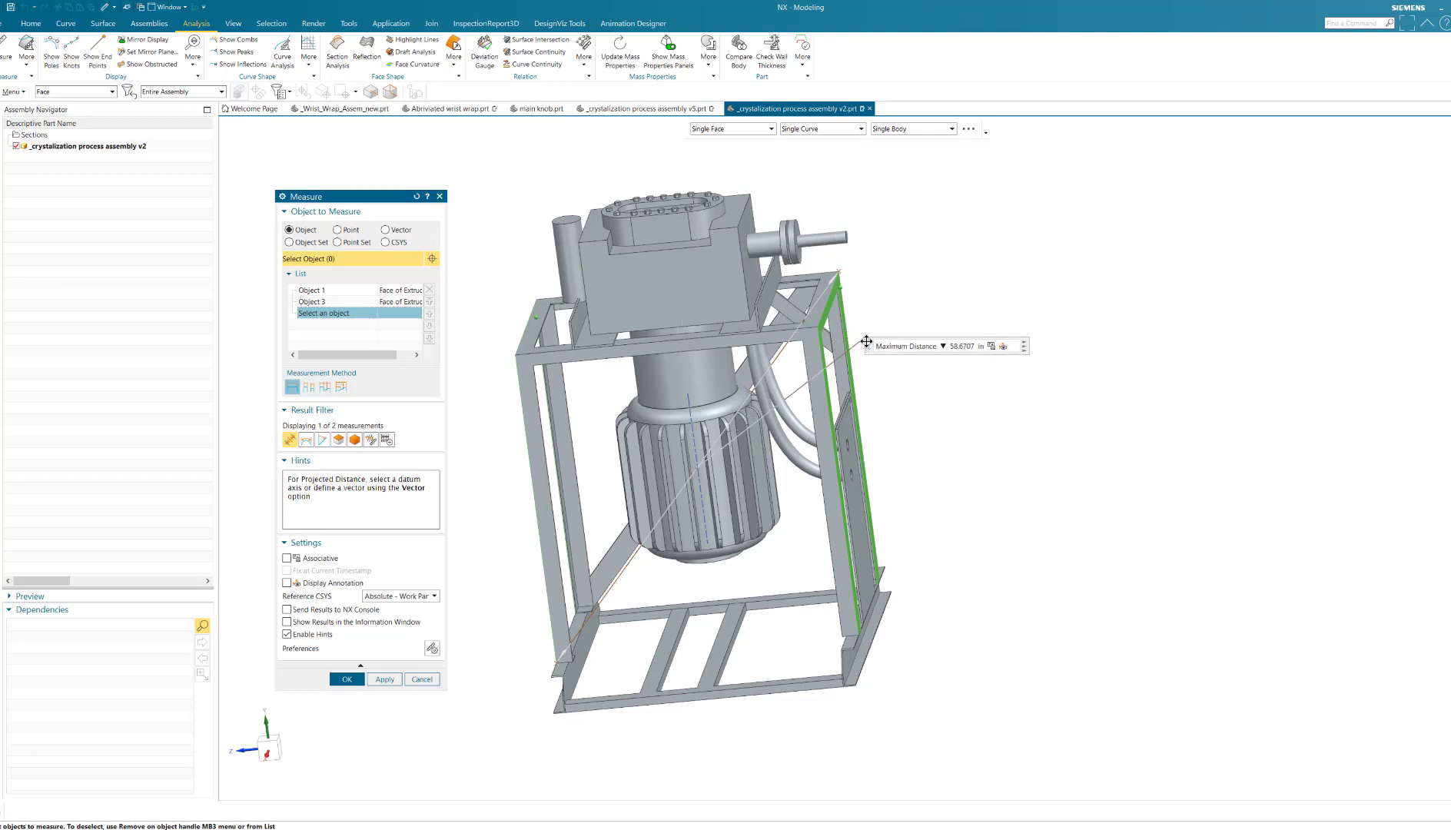
left_click(943, 346)
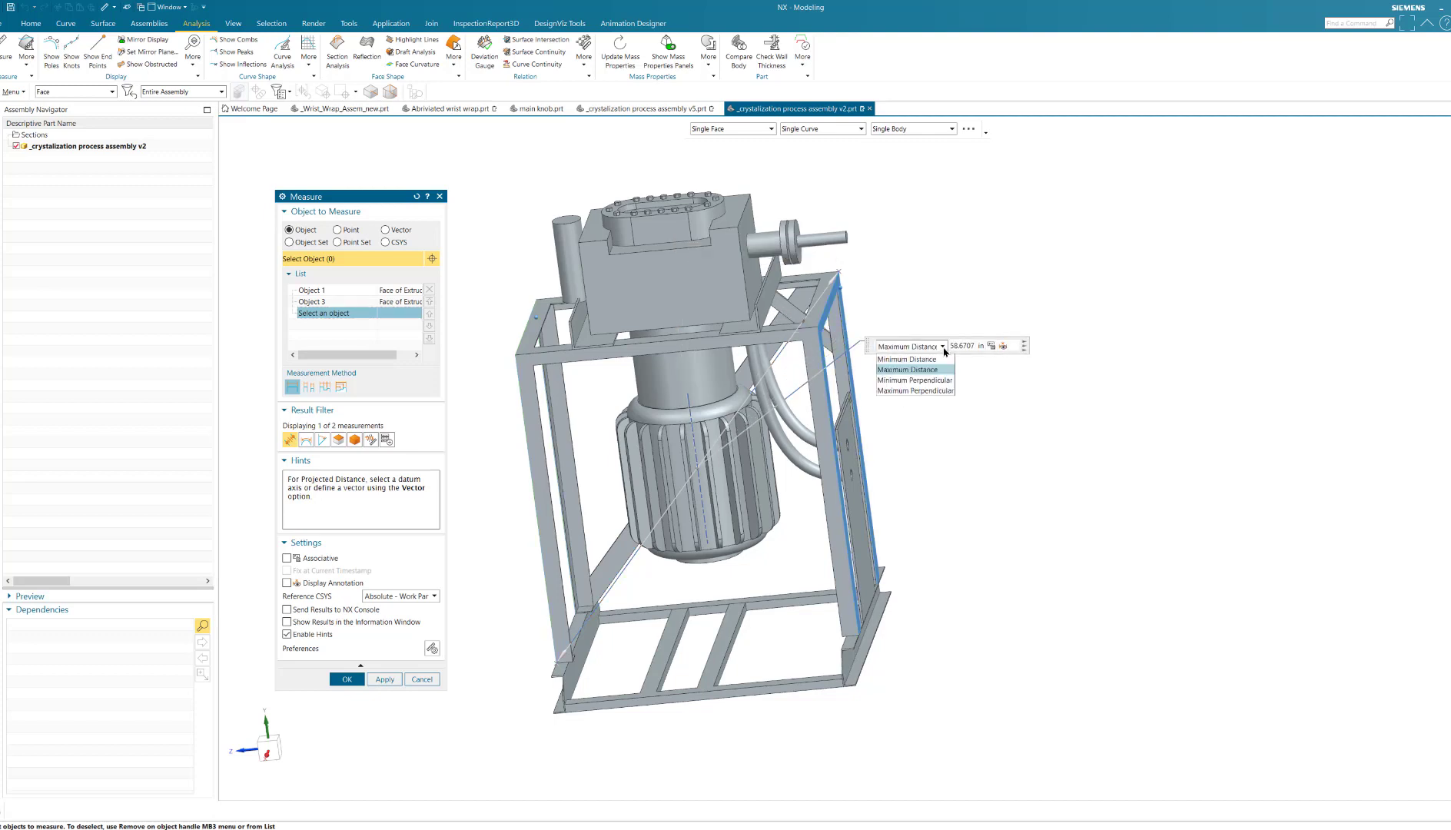
left_click(910, 367)
middle_click_drag(939, 405, 970, 423)
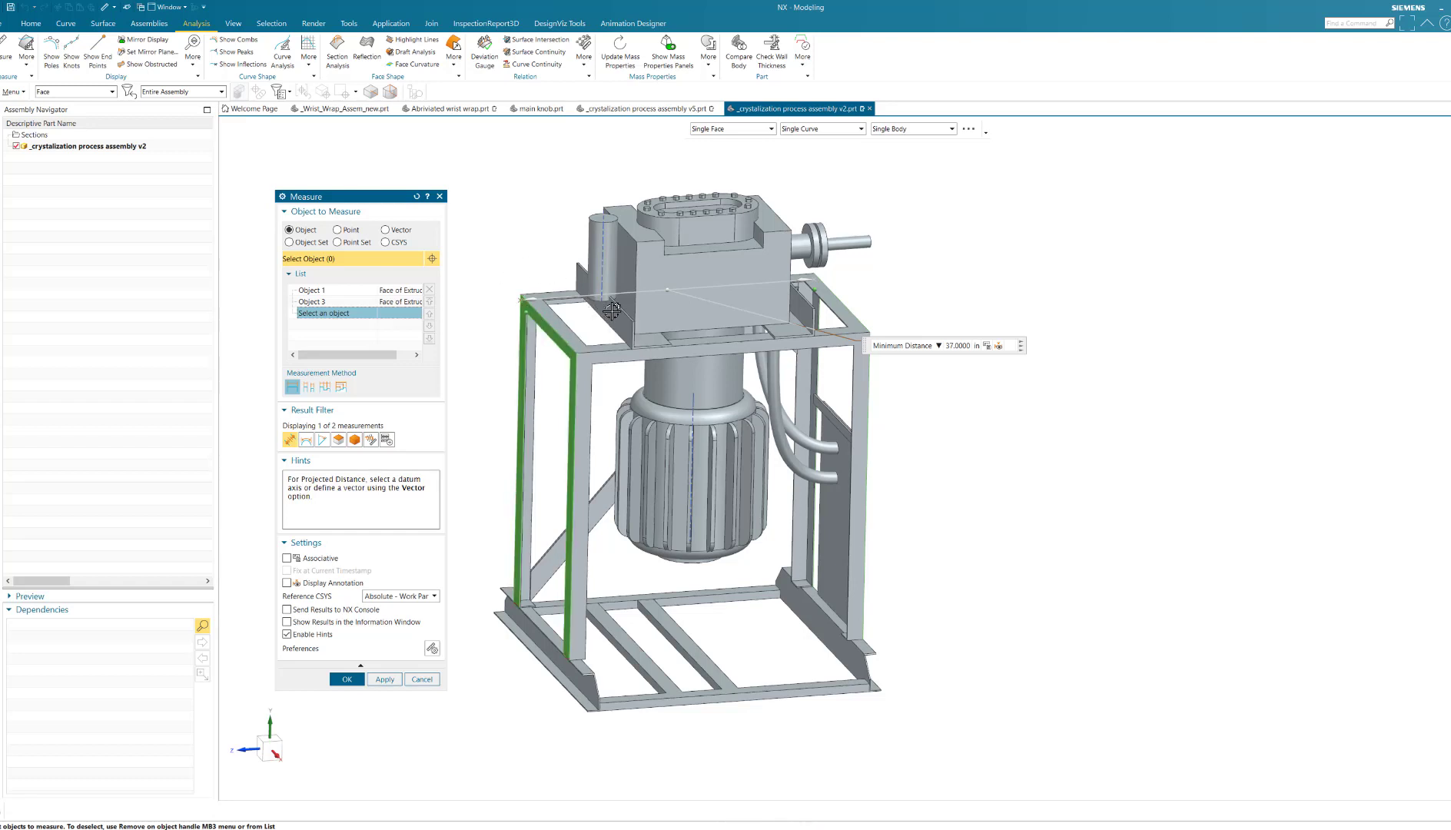
Replace the second frame face with the side face of the mounting angle on top of the frame to measure their distance.
left_click(317, 303)
right_click(320, 305)
left_click(350, 311)
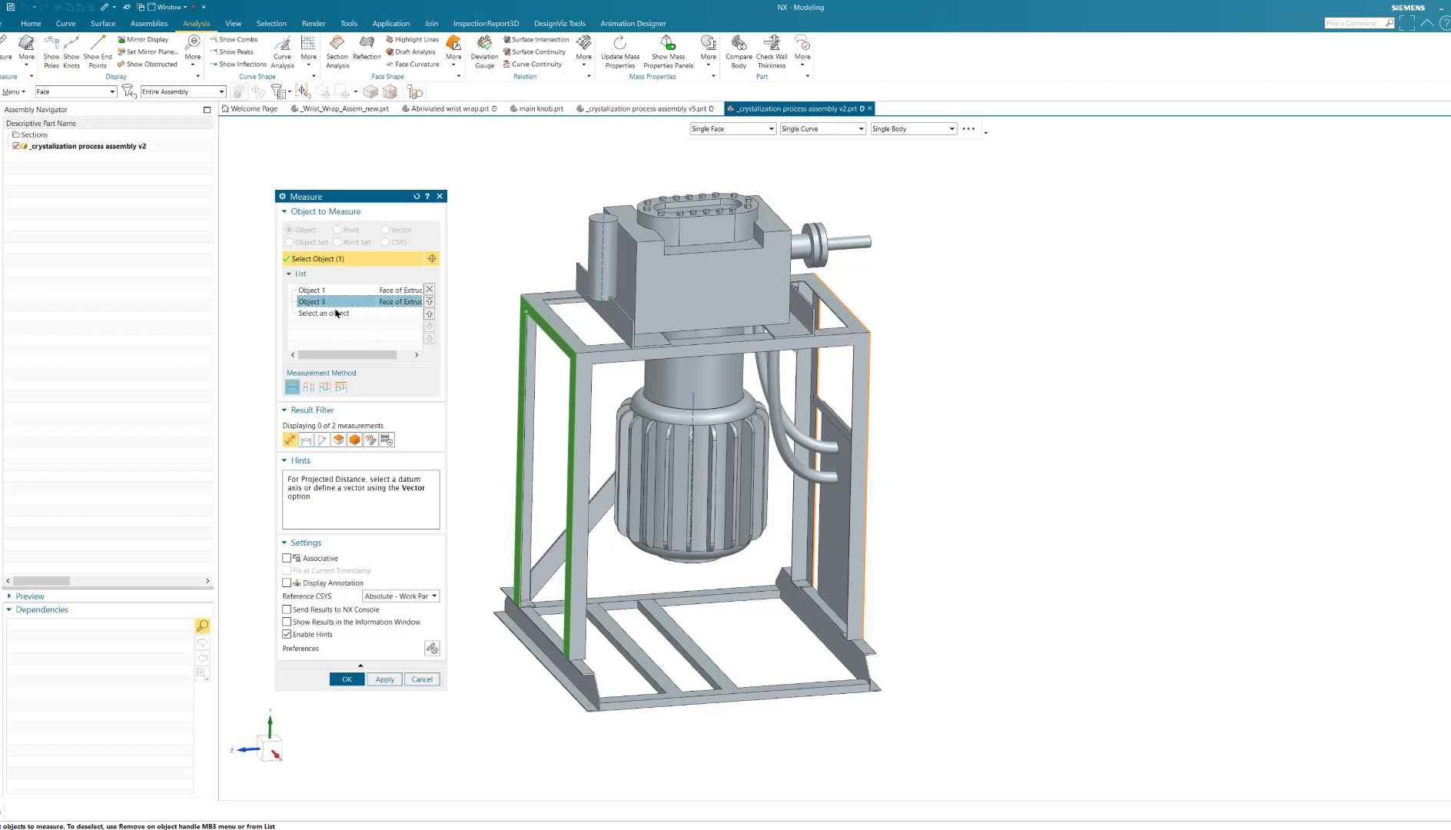
left_click(607, 317)
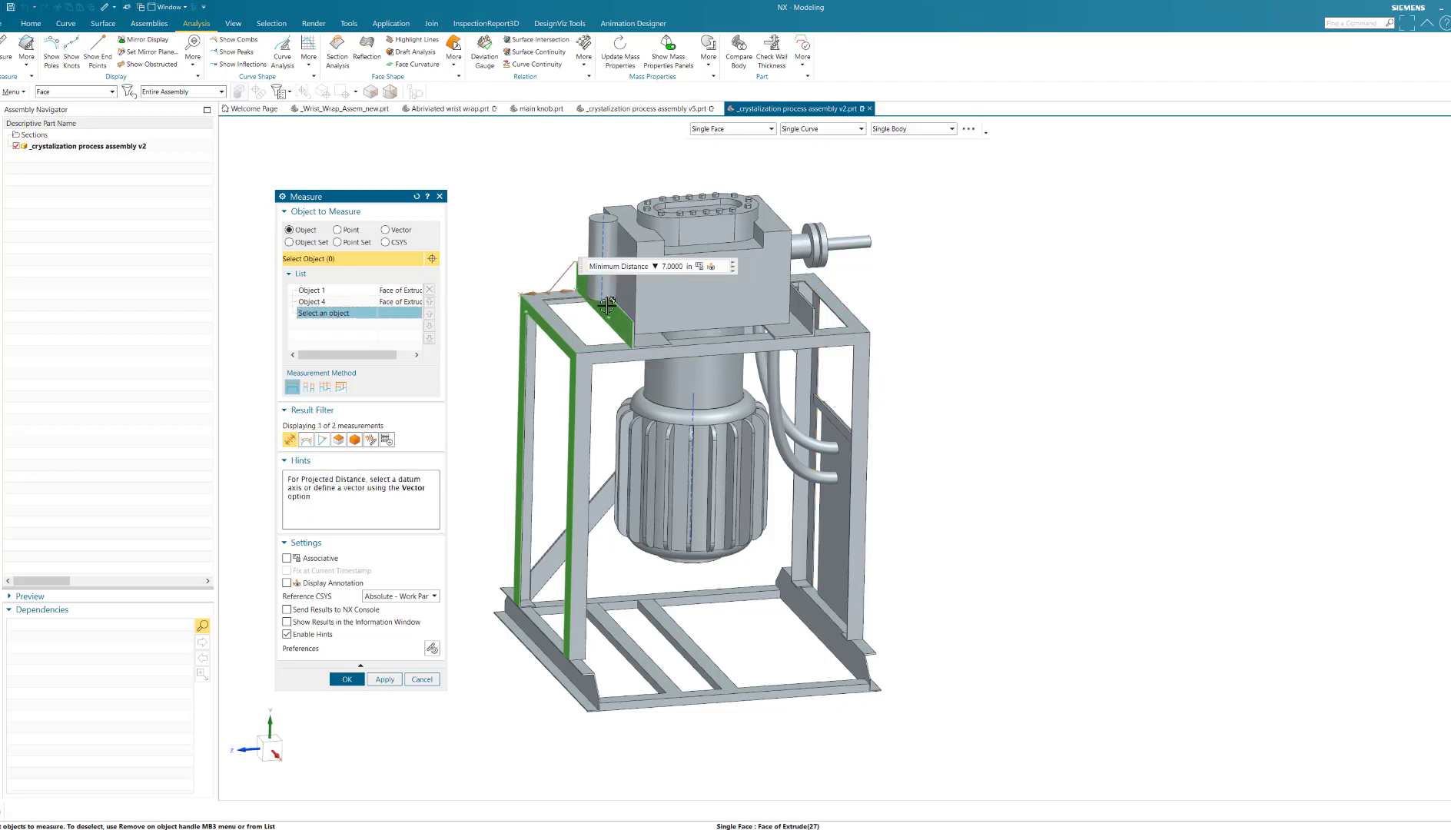
Replace the mounting angle face with the cylindrical neck above the finned vessel to measure its distance from the frame's side face.
right_click(330, 302)
left_click(347, 311)
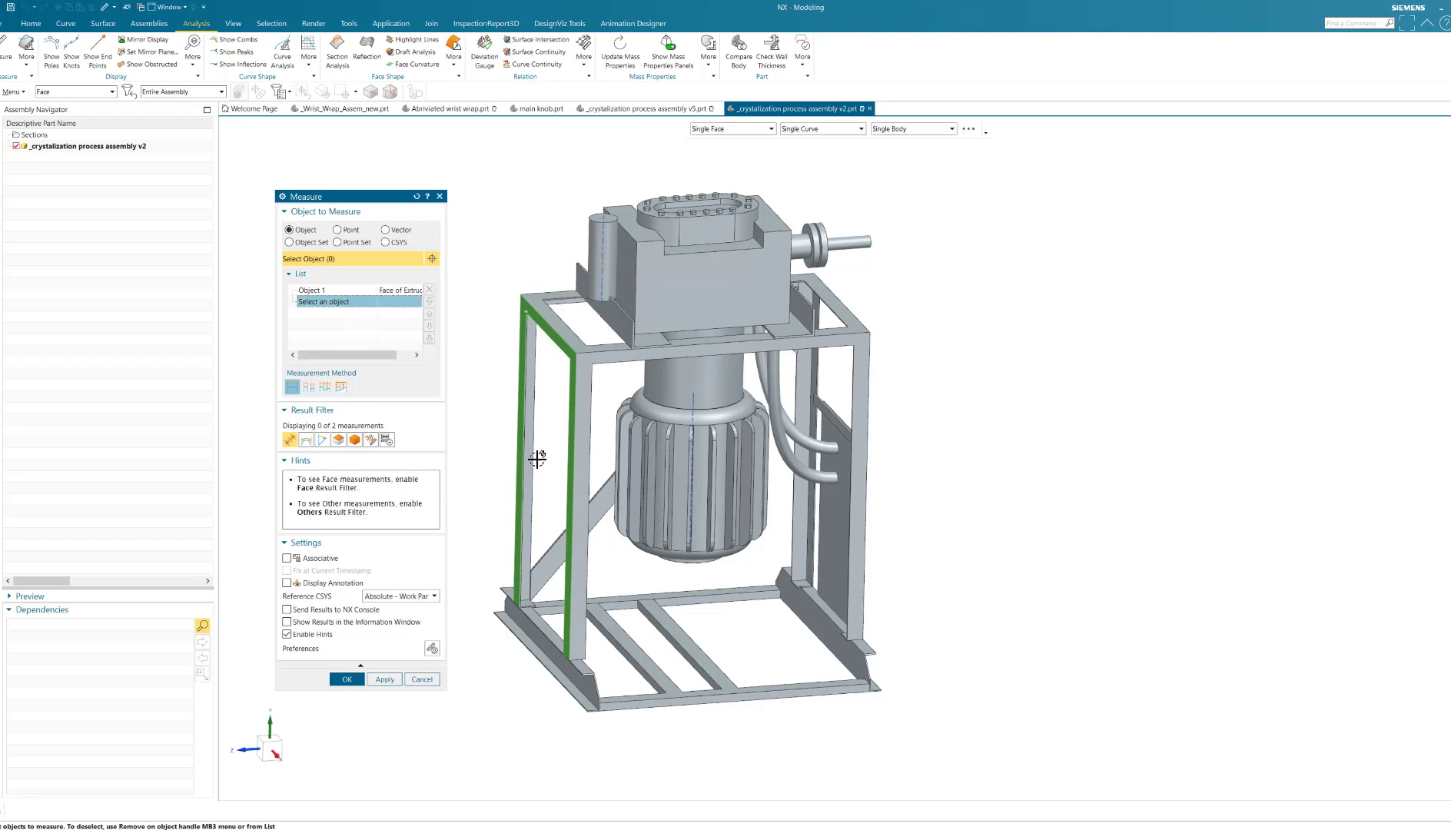
left_click(696, 373)
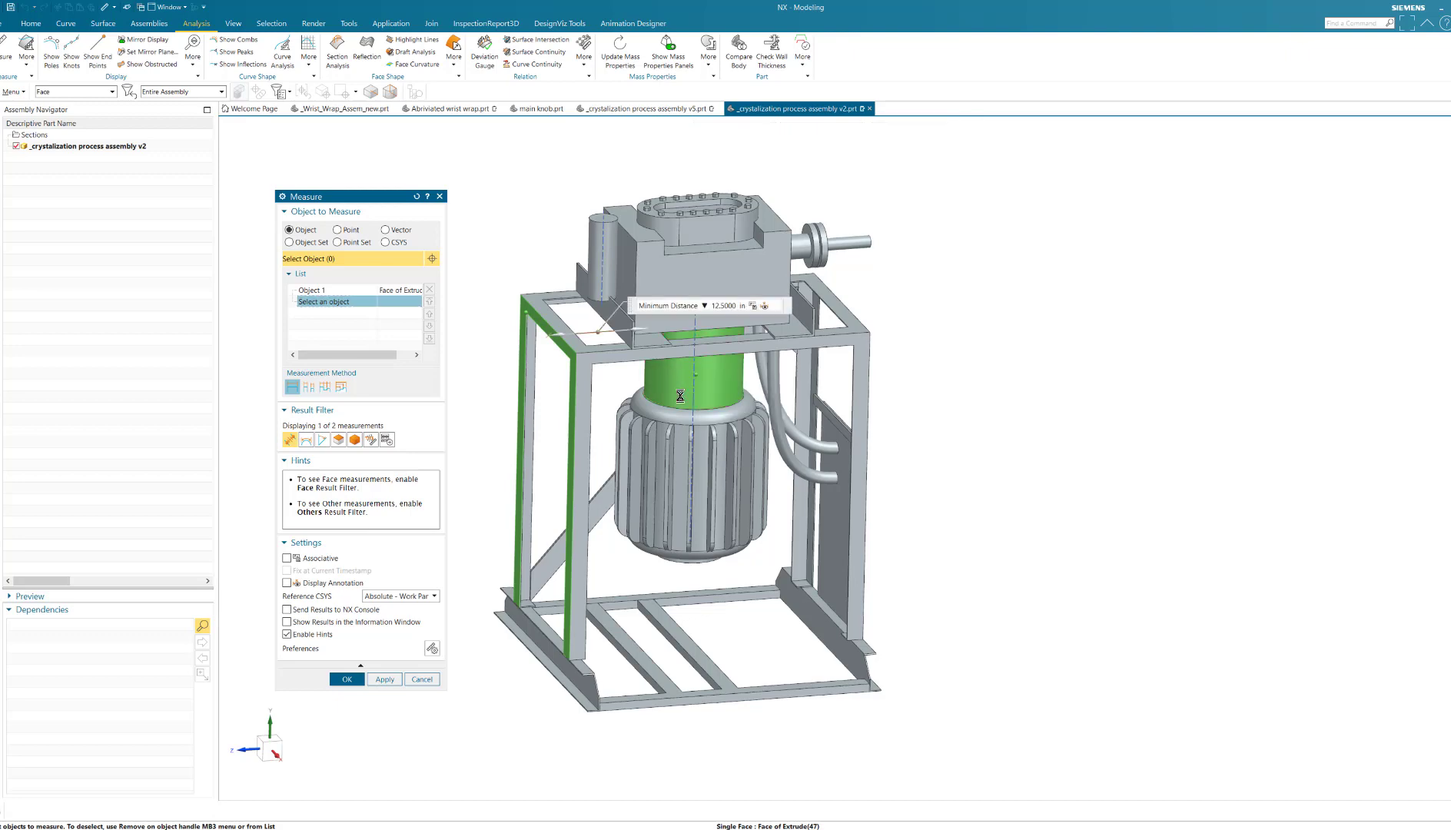
middle_click_drag(959, 381, 932, 334)
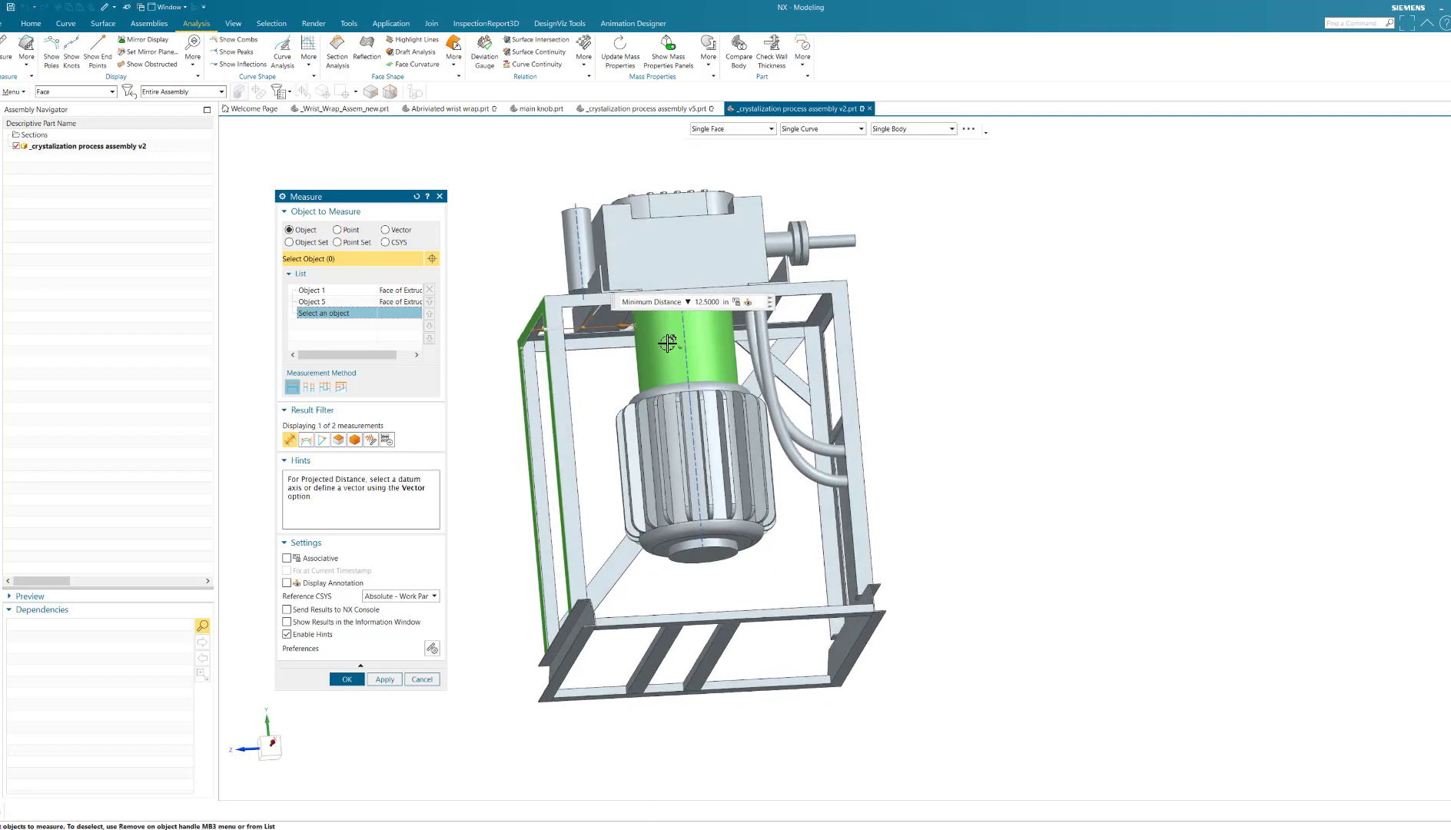
mouse_move(674, 328)
Remove the cylindrical face, change the filter to No Selection Filter, and measure from the frame's side face to the neck's centerline.
right_click(323, 302)
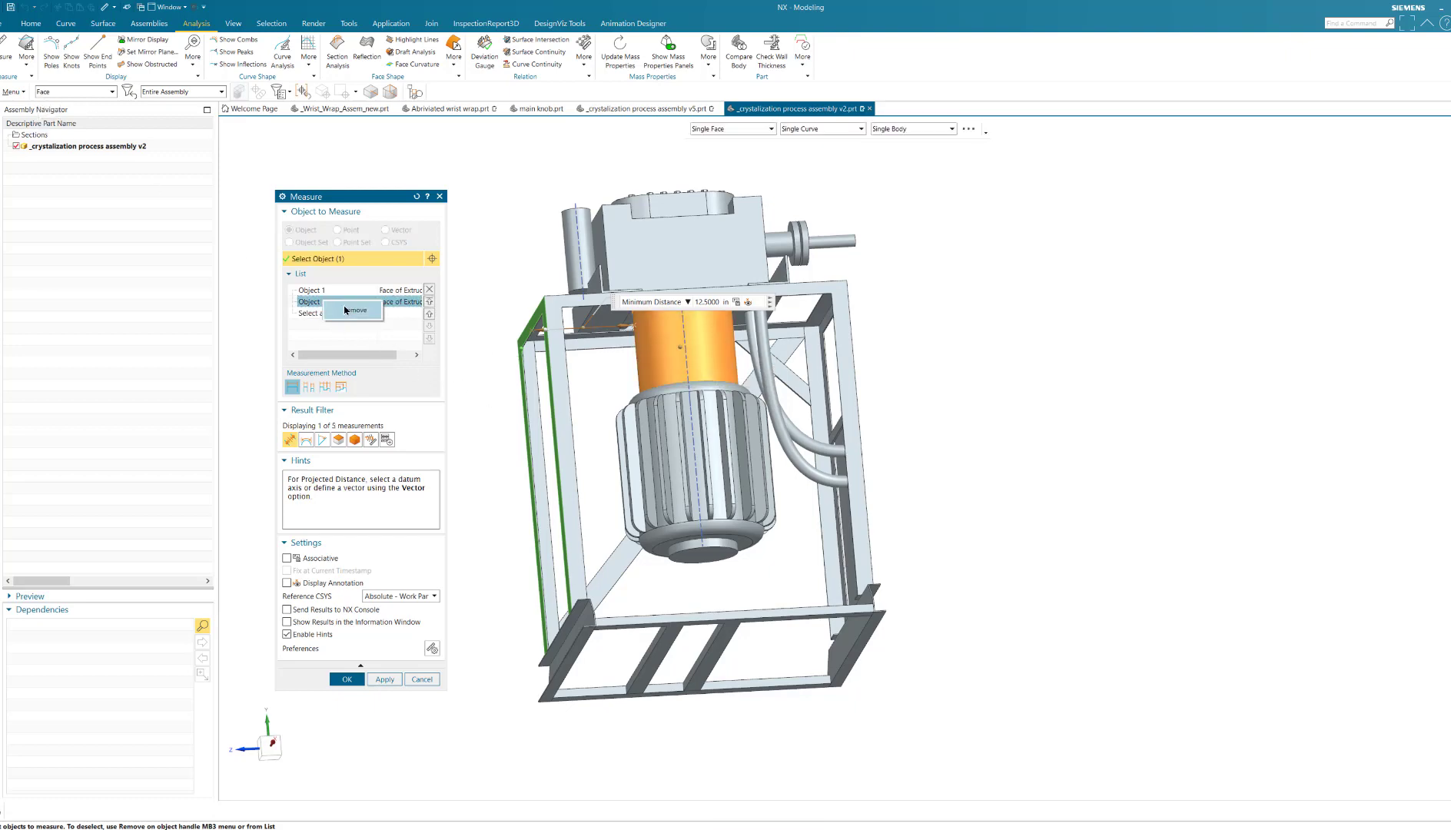
left_click(349, 311)
left_click(86, 93)
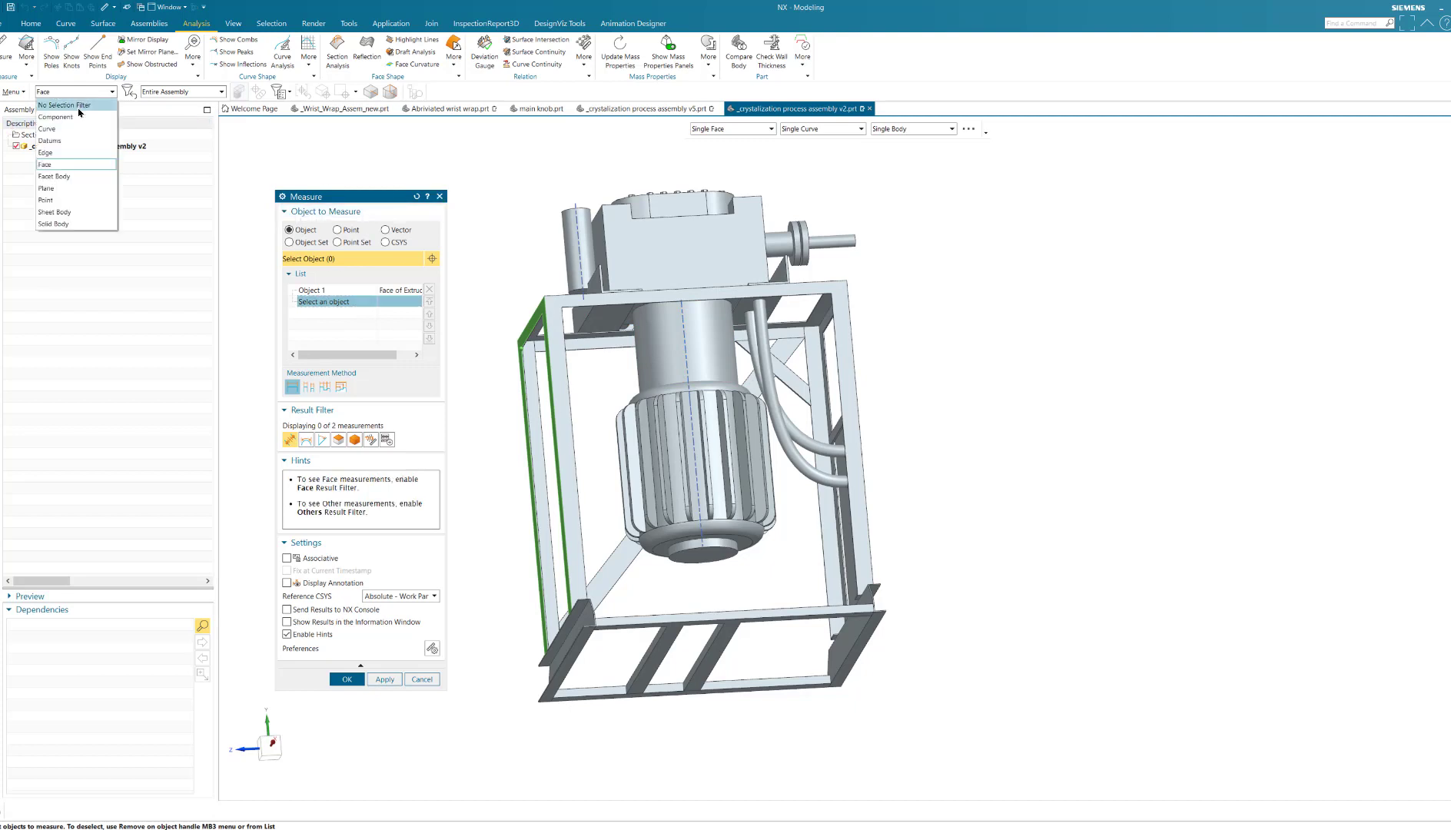
left_click(85, 105)
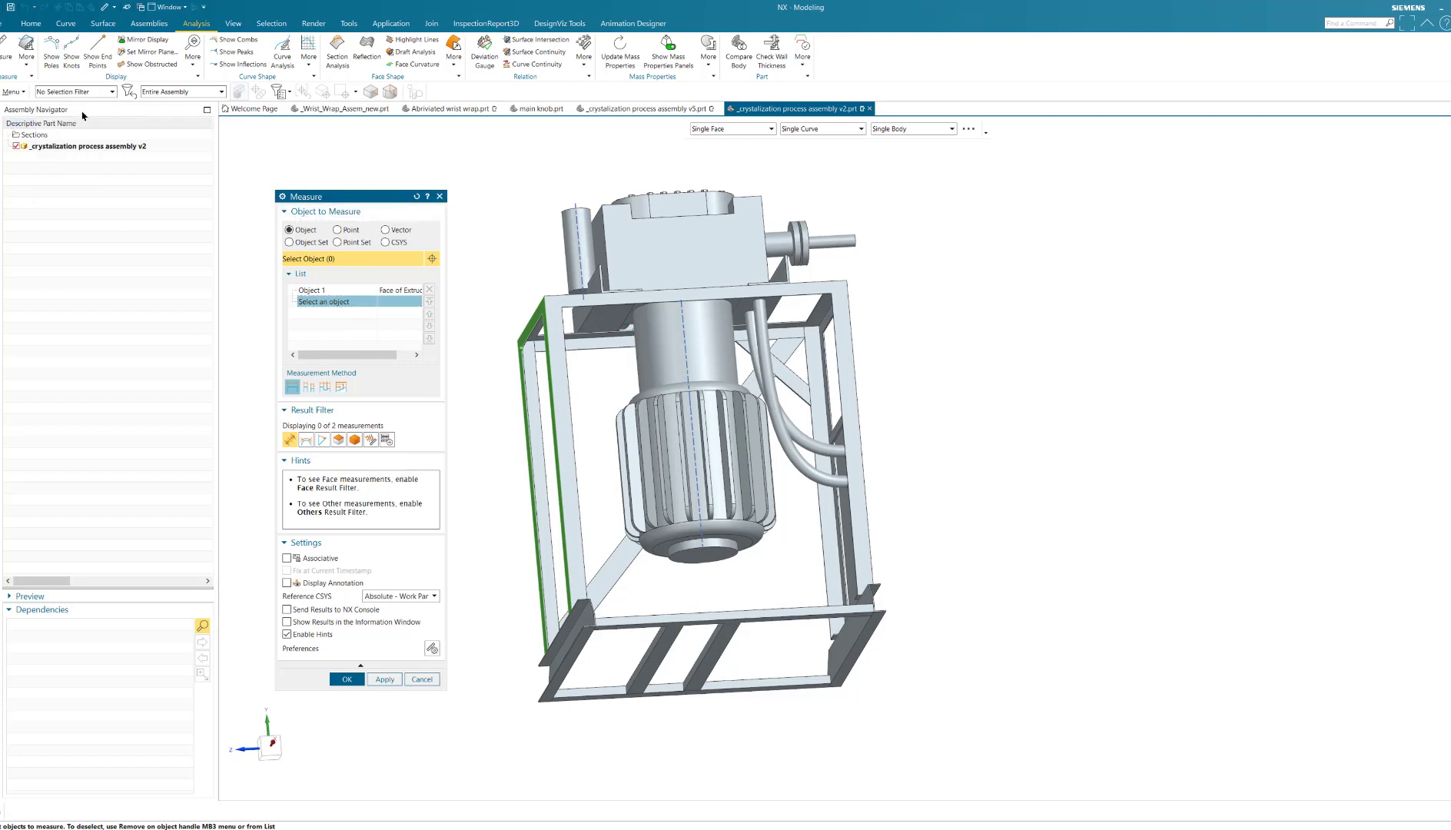
left_click(684, 339)
middle_click_drag(517, 263, 513, 300)
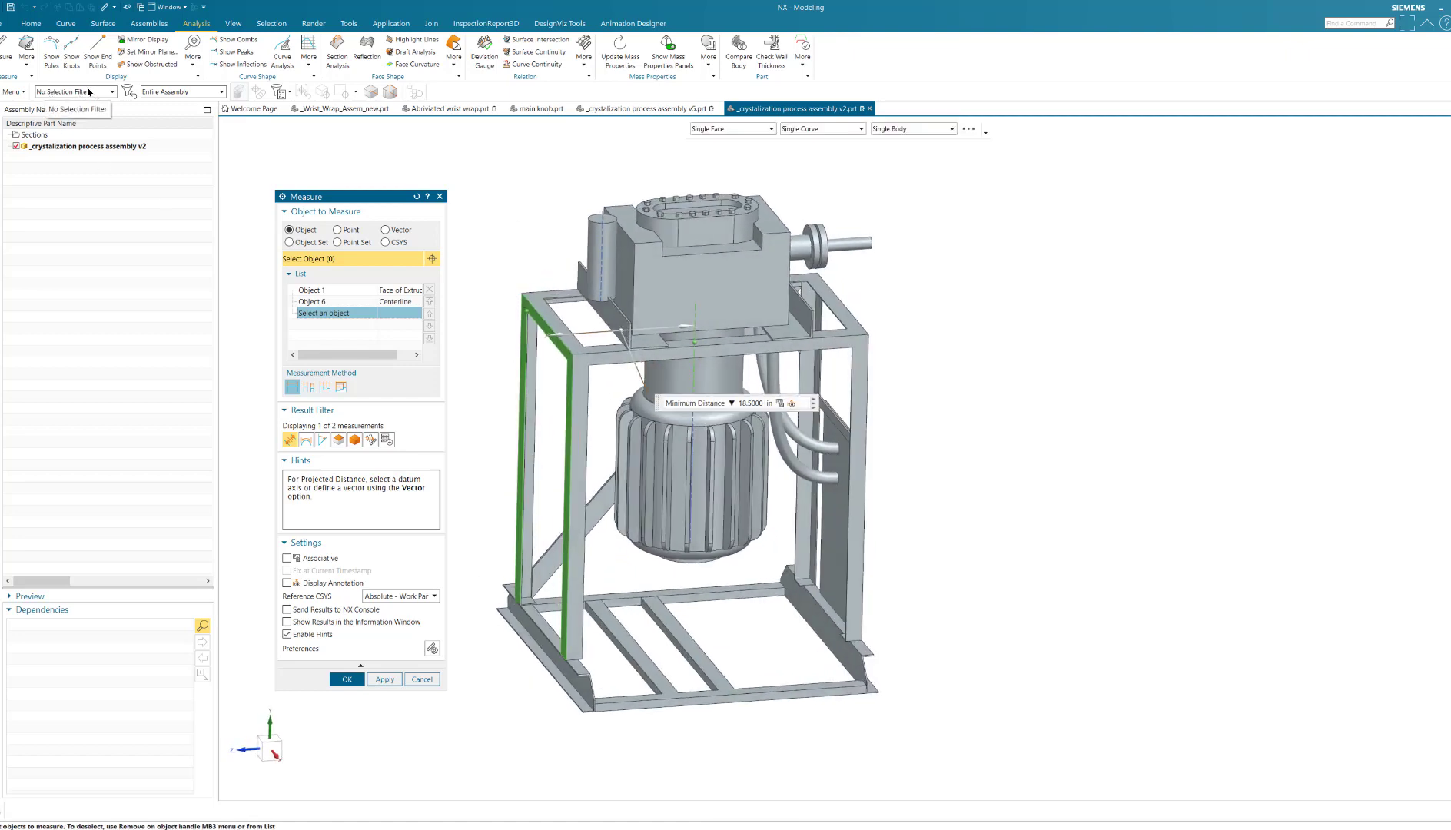
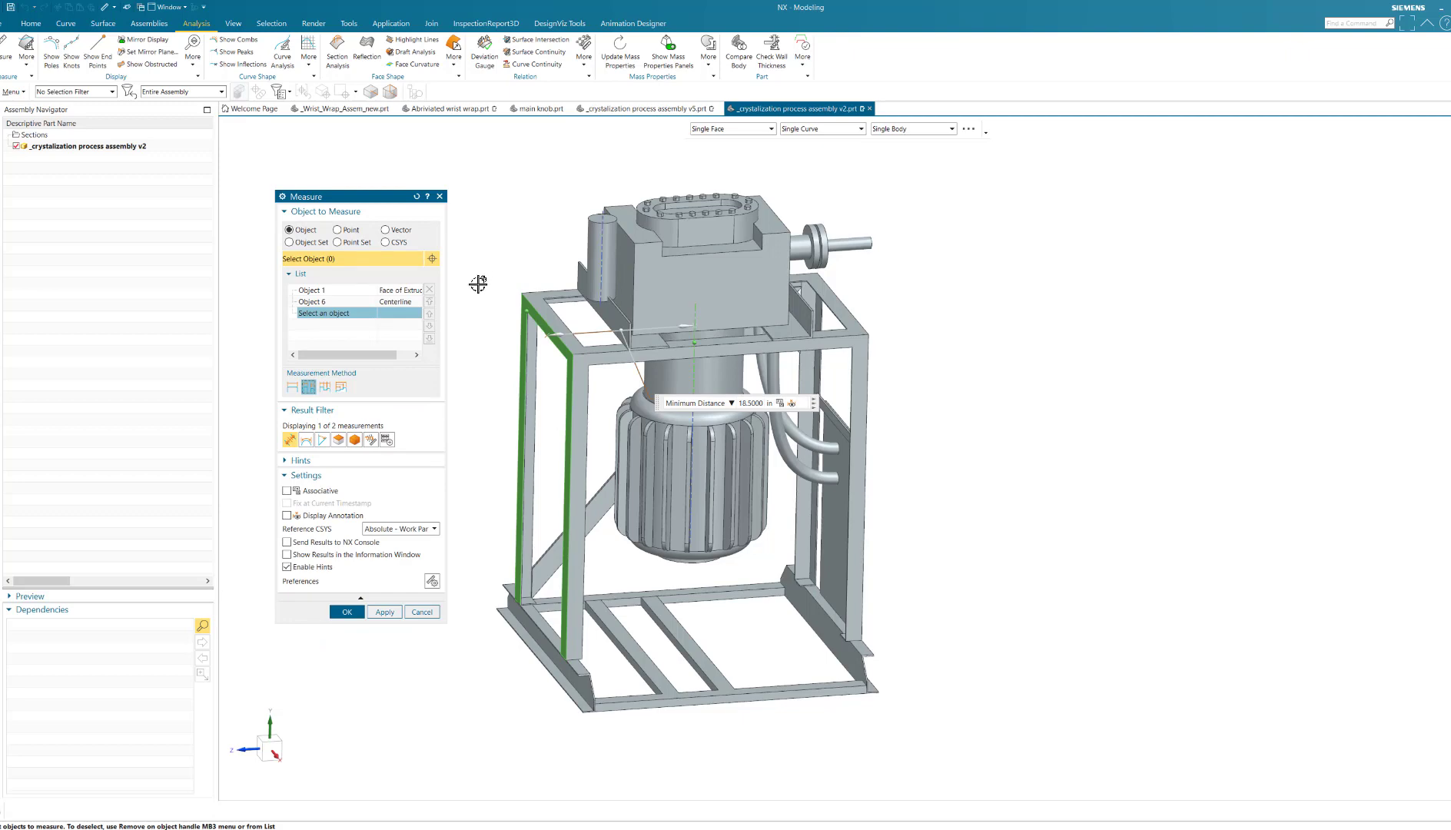
Measure the minimum distance between the side faces of the two opposite base rails as a separate pair.
left_click(582, 688)
middle_click_drag(937, 658, 845, 657)
left_click(894, 611)
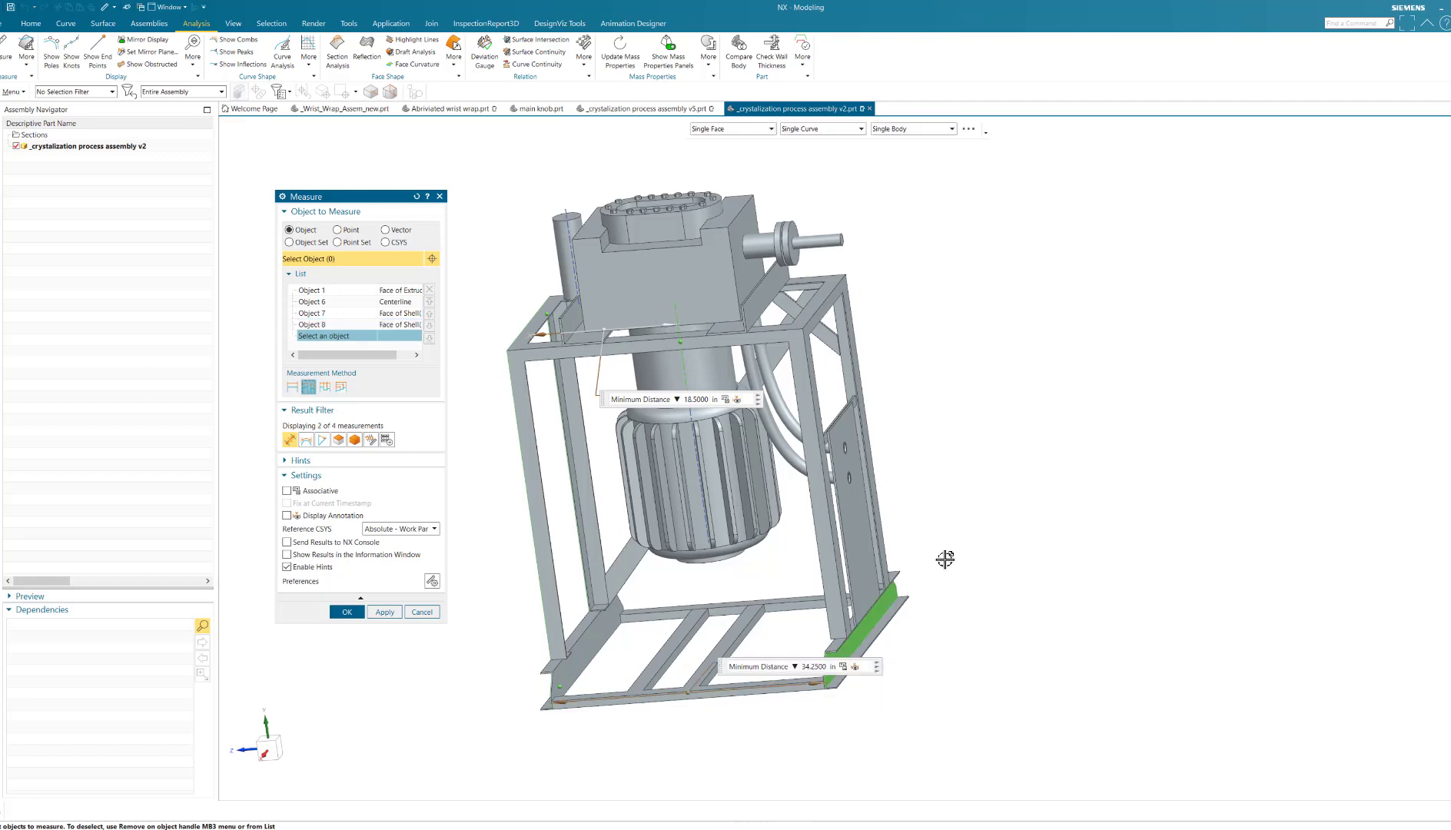
Measure the minimum distance between the two opposite side faces of the box housing on top of the frame.
middle_click_drag(952, 545, 994, 551)
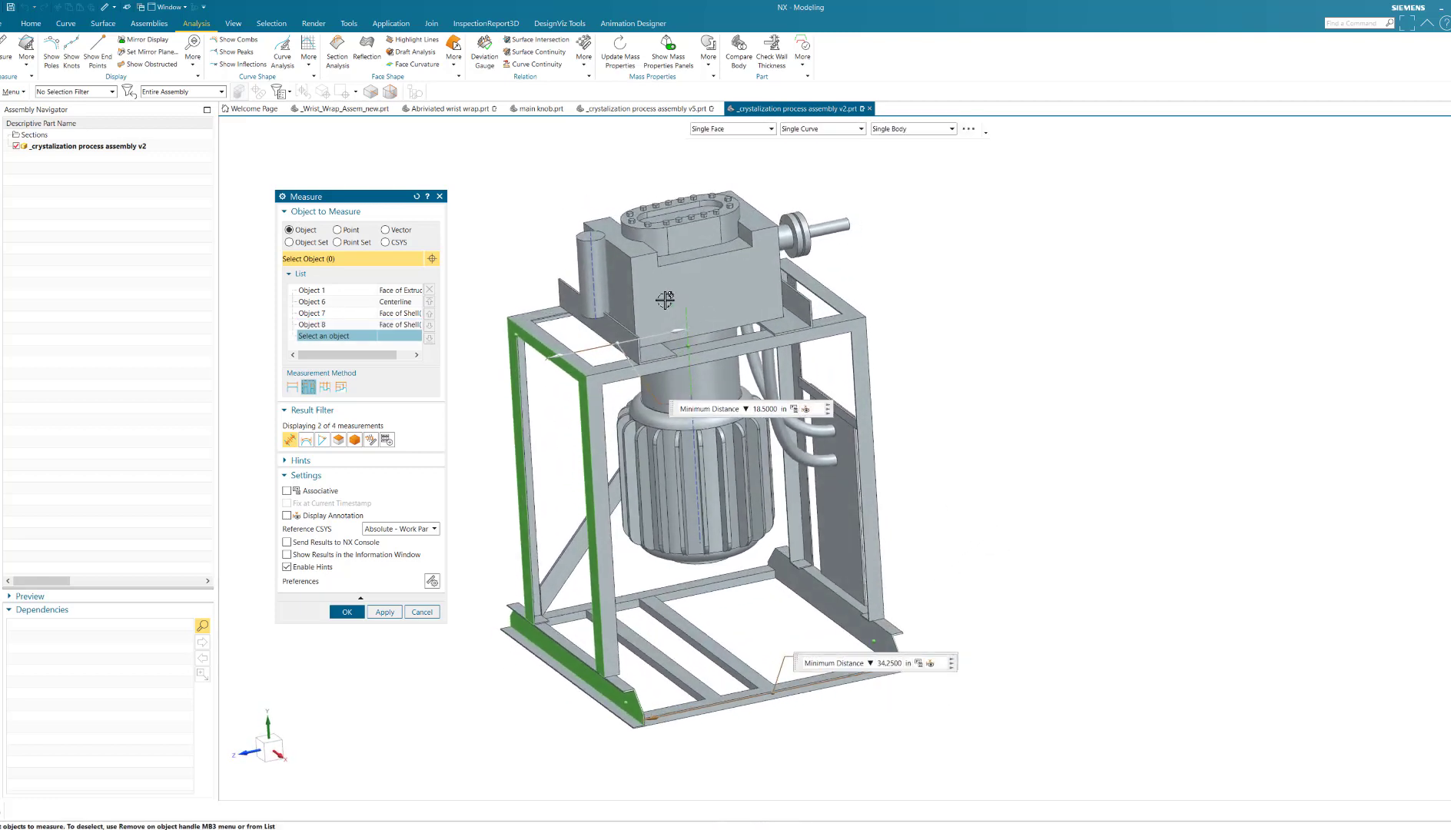
left_click(620, 284)
middle_click_drag(912, 293, 845, 285)
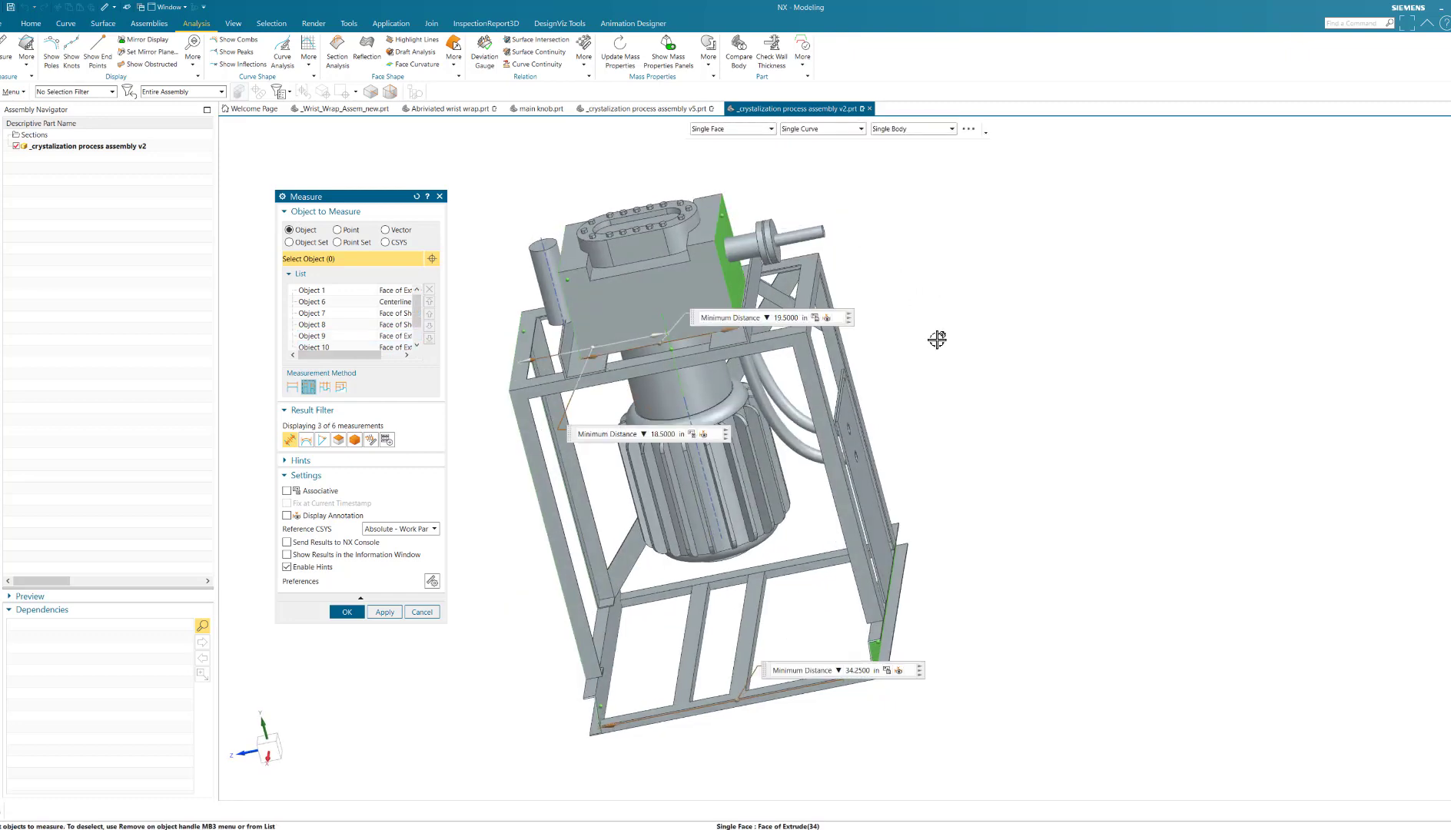
middle_click_drag(936, 337, 978, 444)
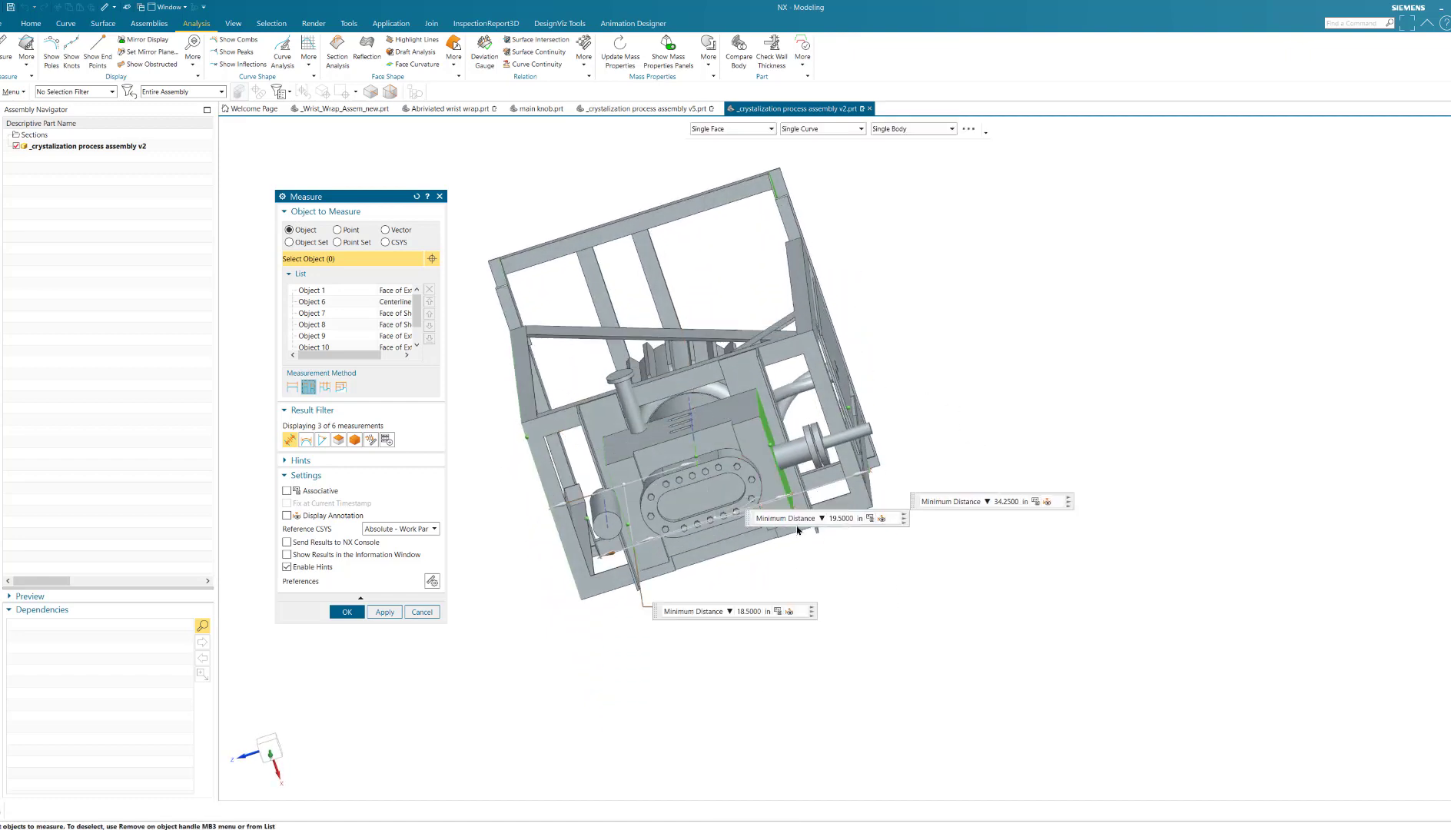
Review the distance measurements from another angle and close the Measure command without keeping them.
middle_click_drag(836, 575, 828, 489)
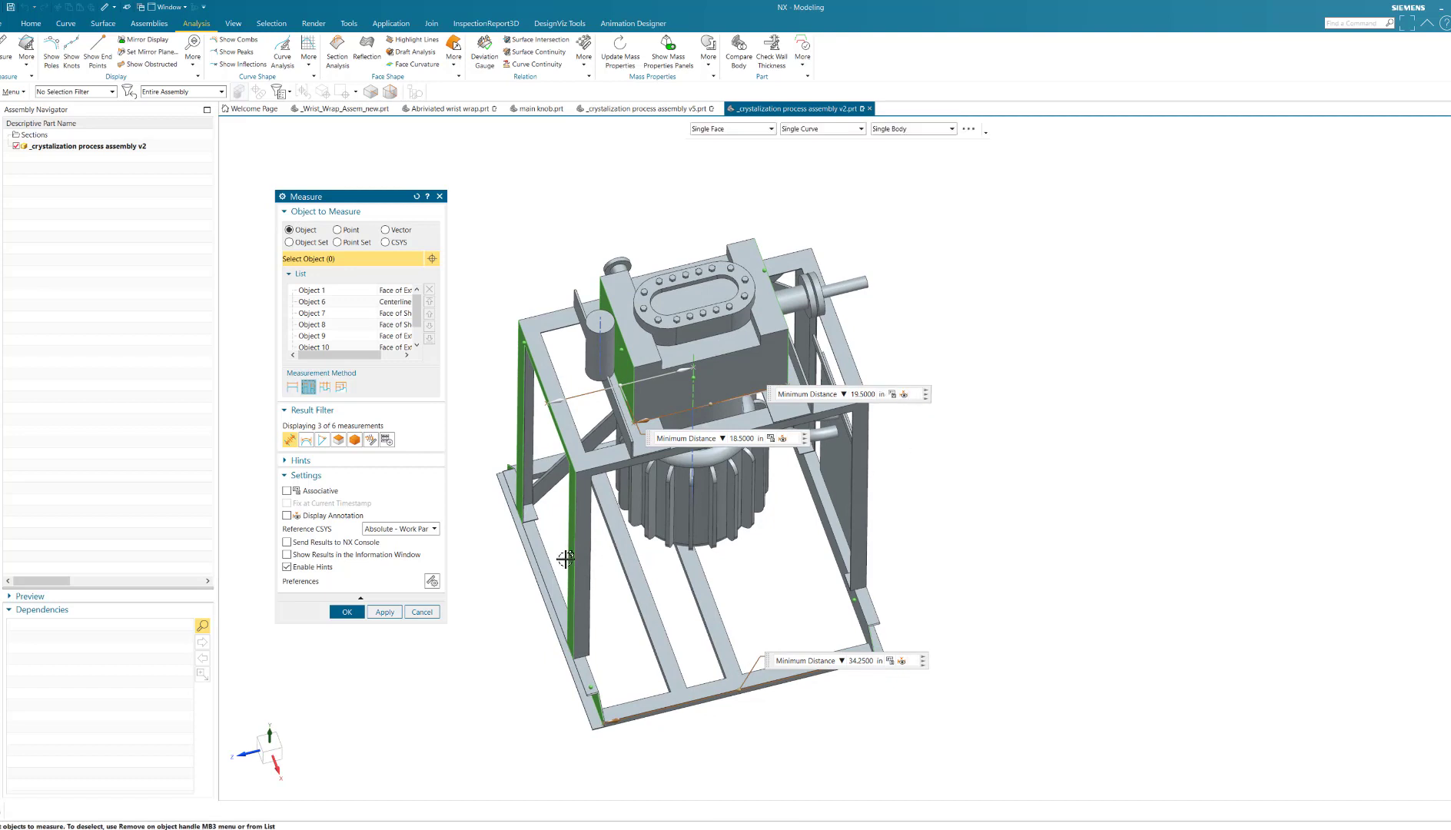
left_click(425, 611)
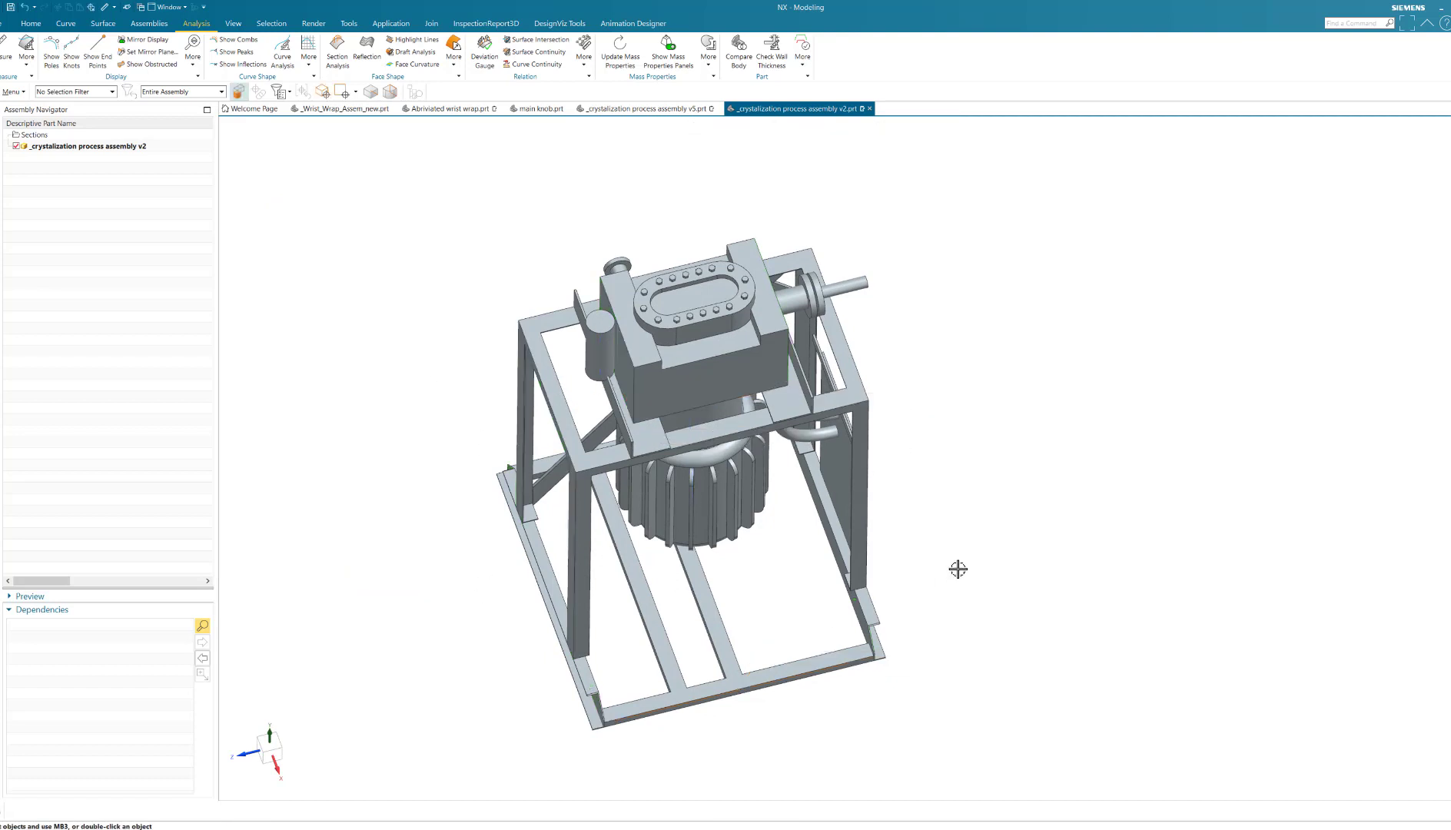
middle_click_drag(955, 567, 842, 455)
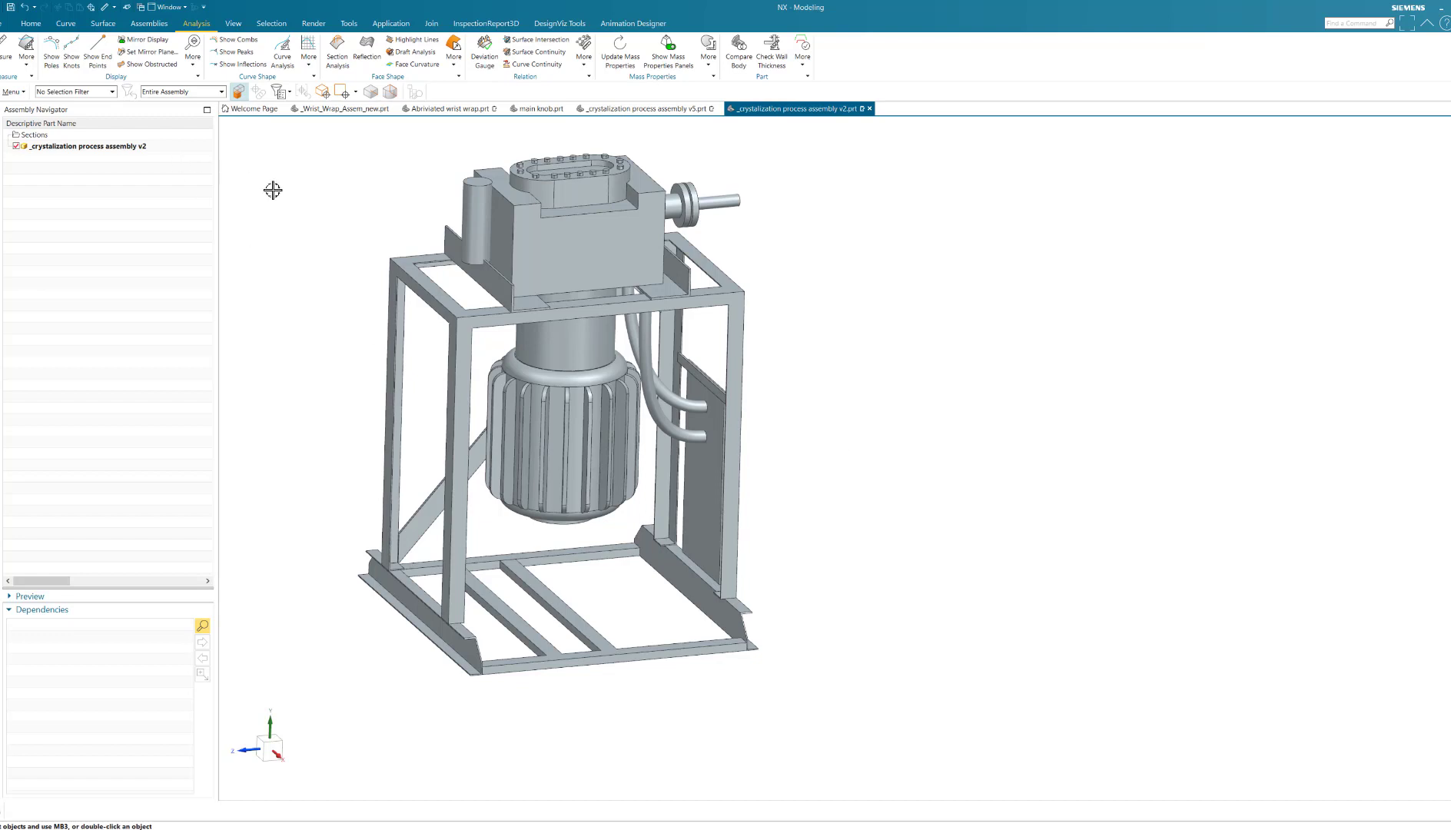
middle_click_drag(272, 190, 330, 227)
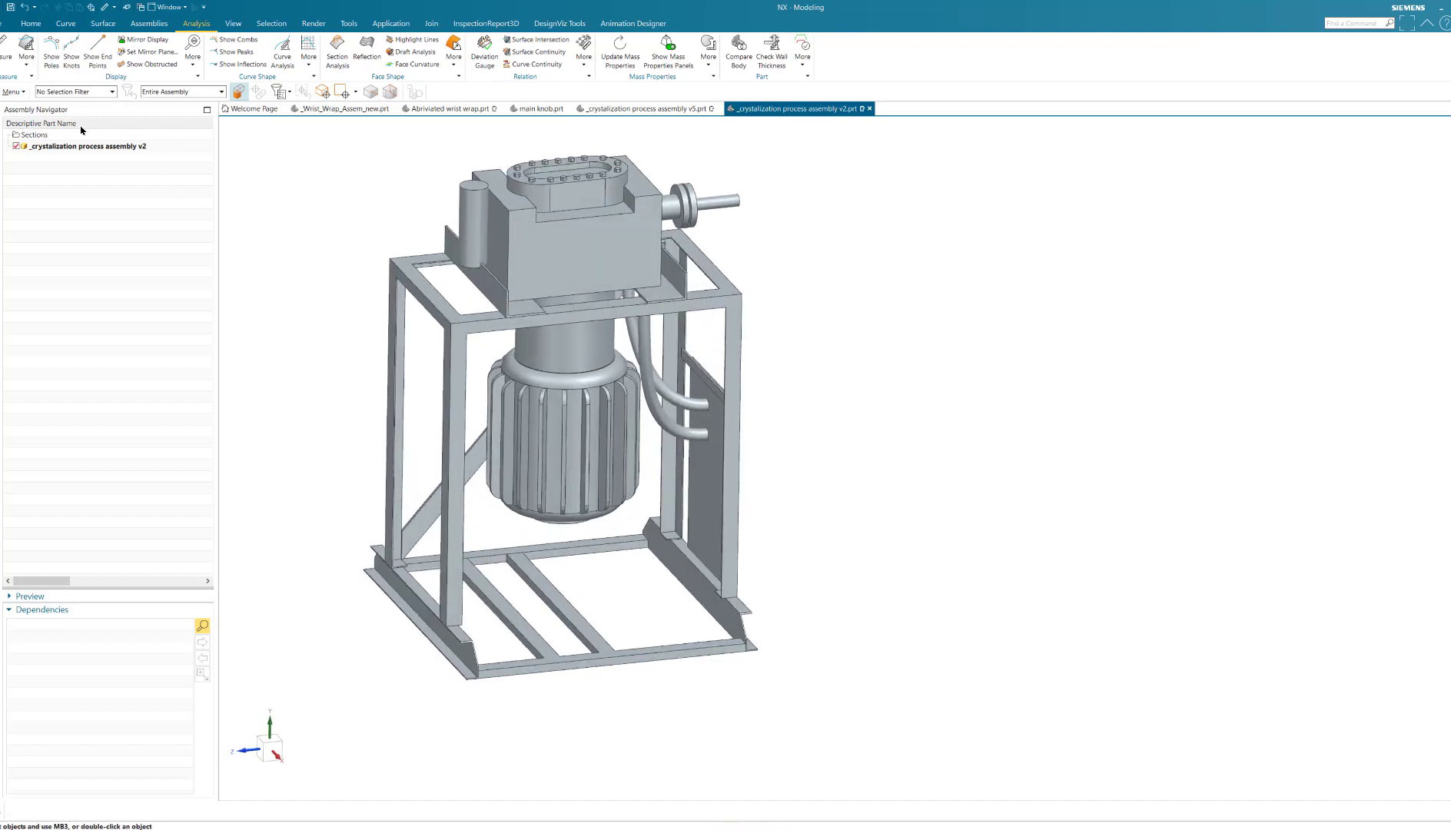
Measure the upper box housing body using the Solid Body selection filter and the Body result filter.
left_click(4, 43)
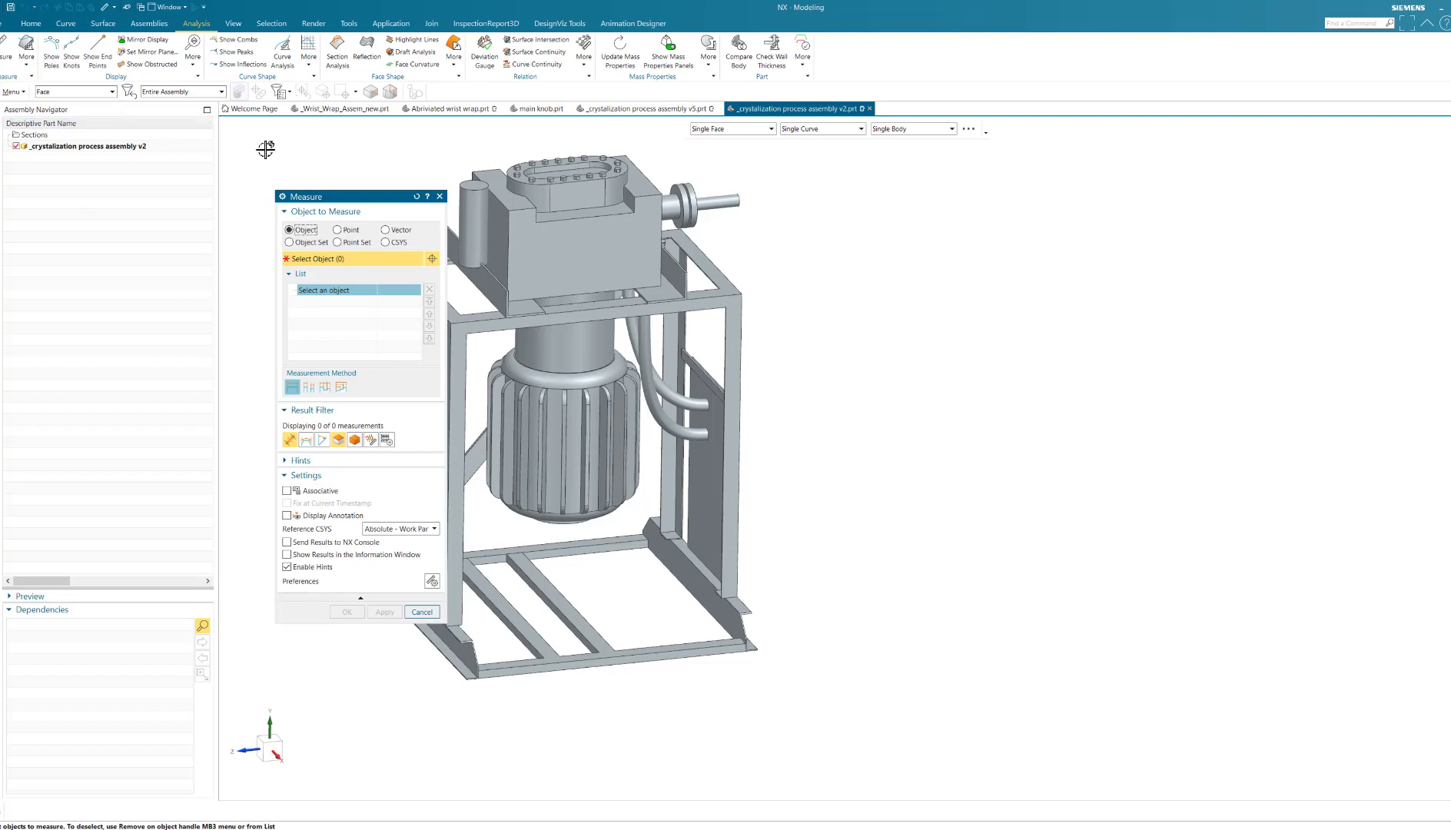
left_click(108, 91)
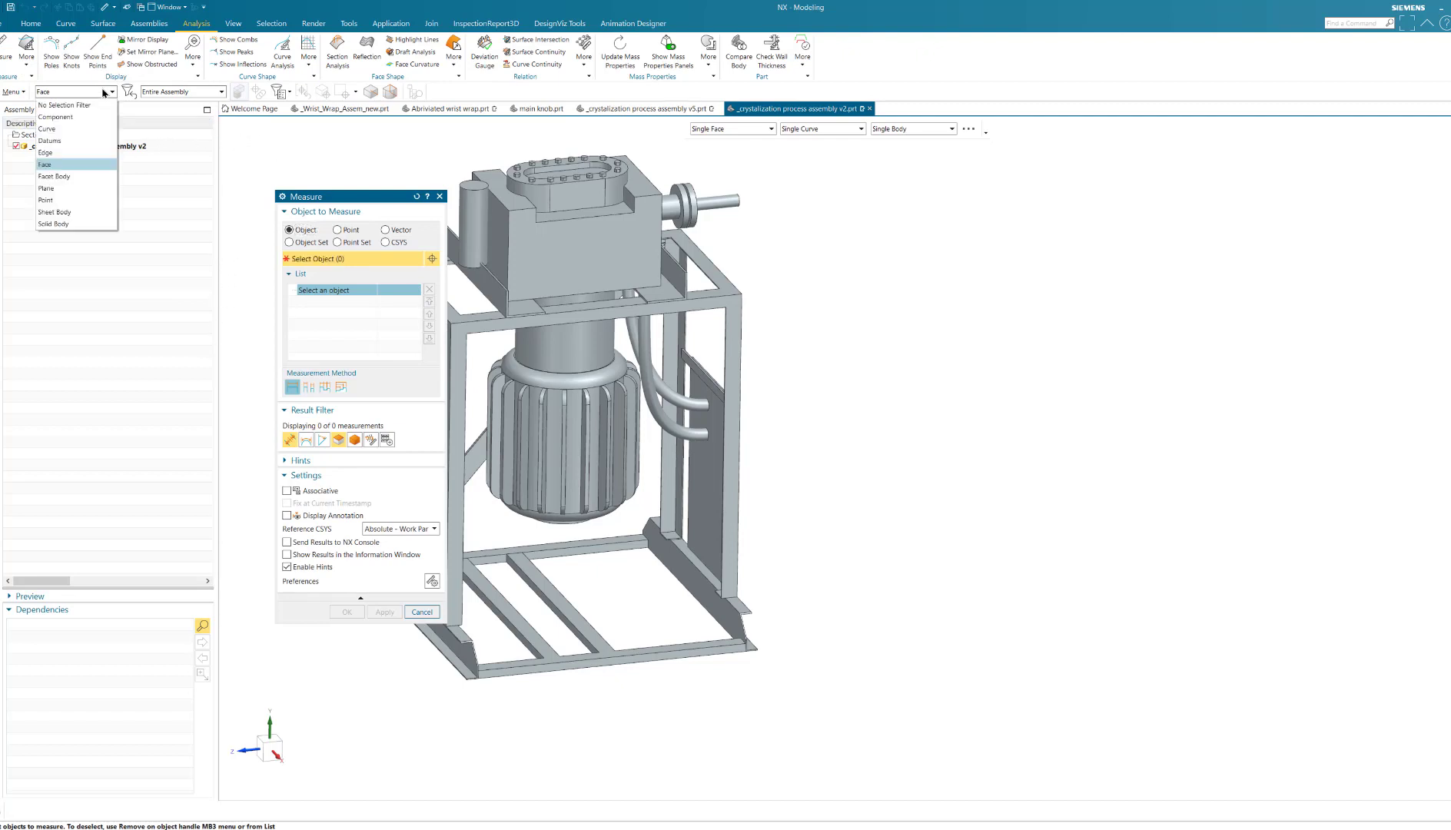
left_click(59, 223)
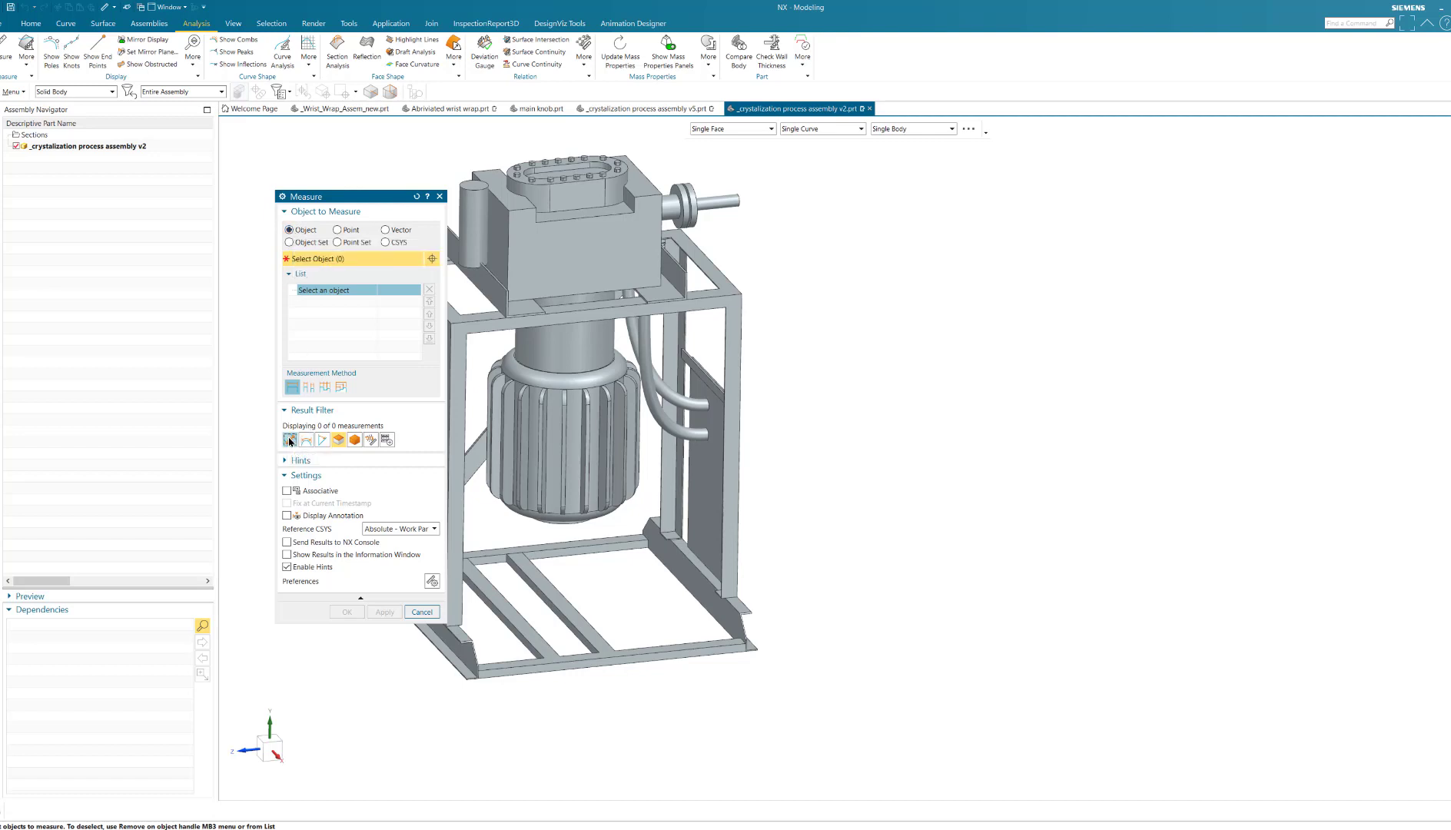
left_click(354, 441)
left_click(572, 243)
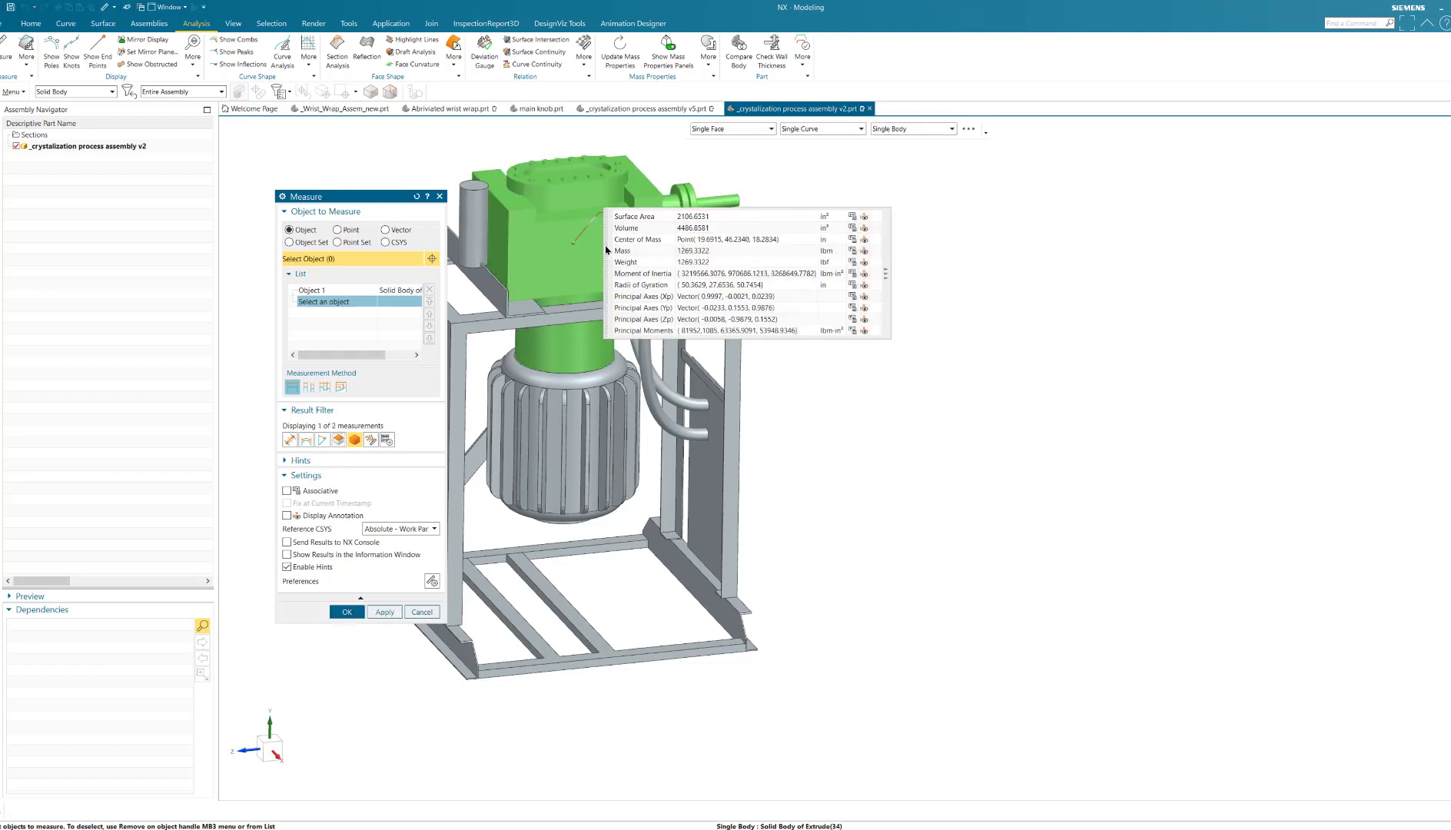
Reposition the housing's body-property results clear of the assembly and finish the measurement.
left_click_drag(606, 250, 787, 259)
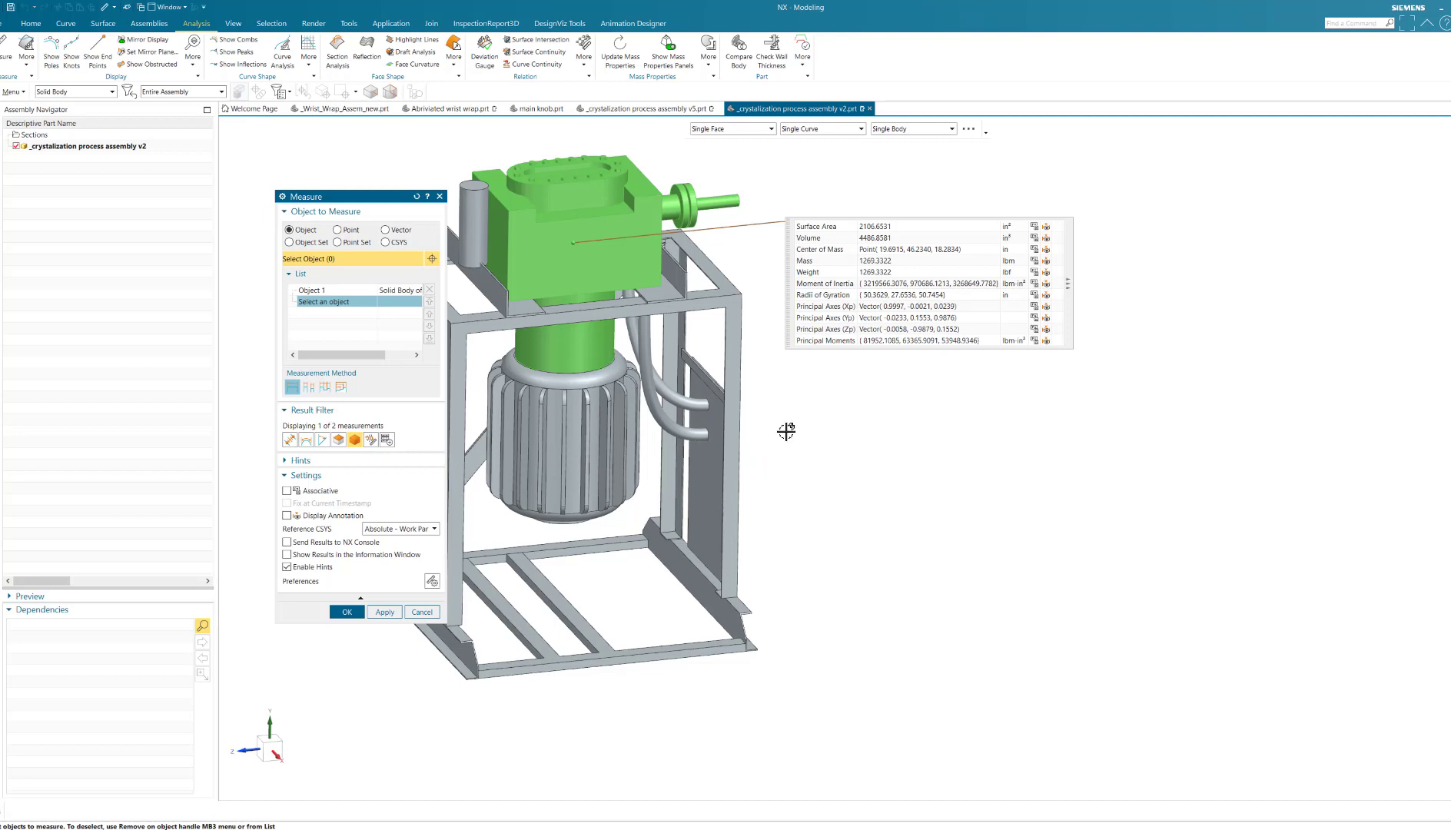
left_click_drag(788, 246, 800, 207)
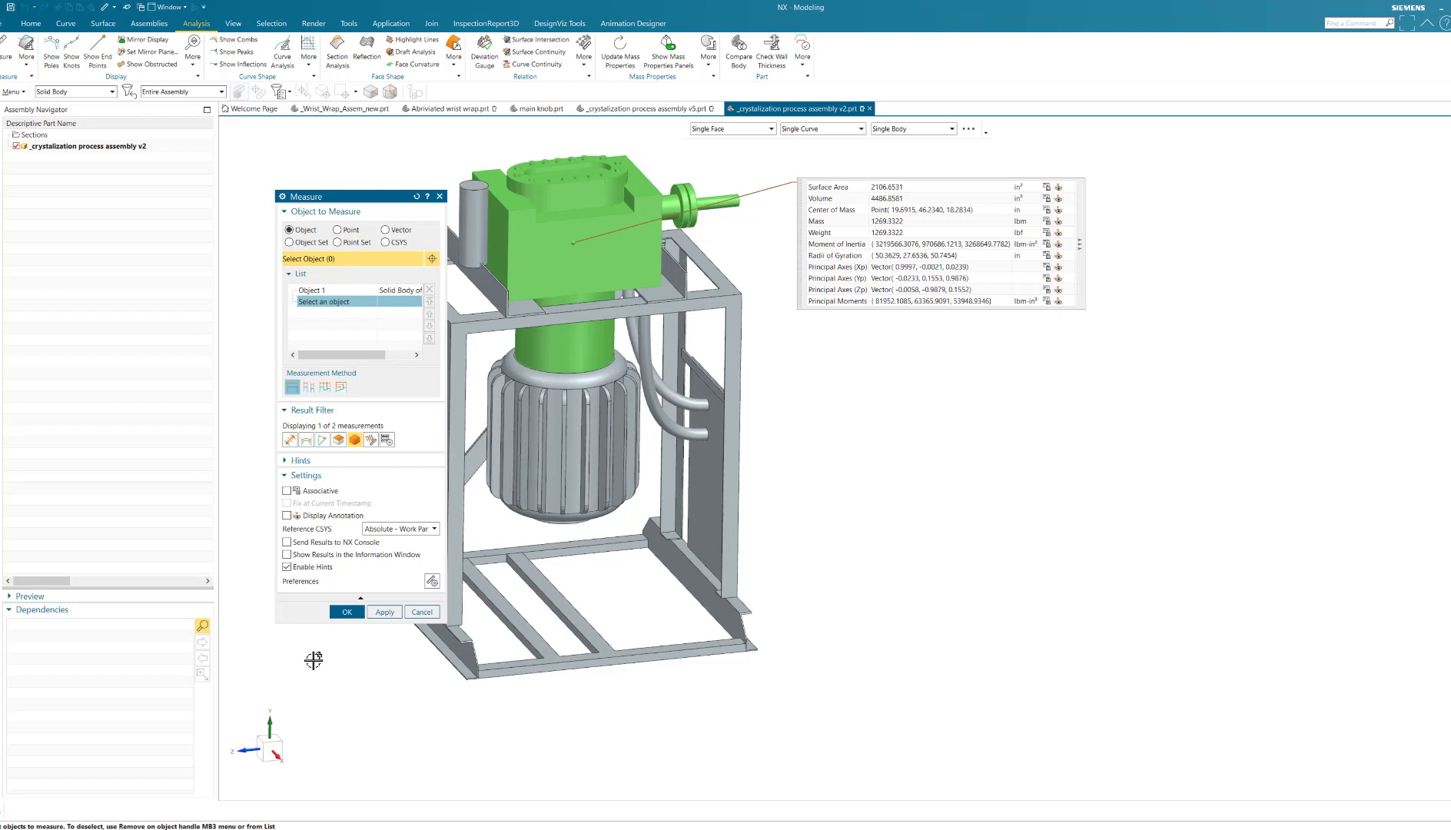
left_click(347, 611)
Try to measure the upper housing body and the finned vessel body together as individual objects with the Solid Body filter.
middle_click_drag(929, 492, 908, 467)
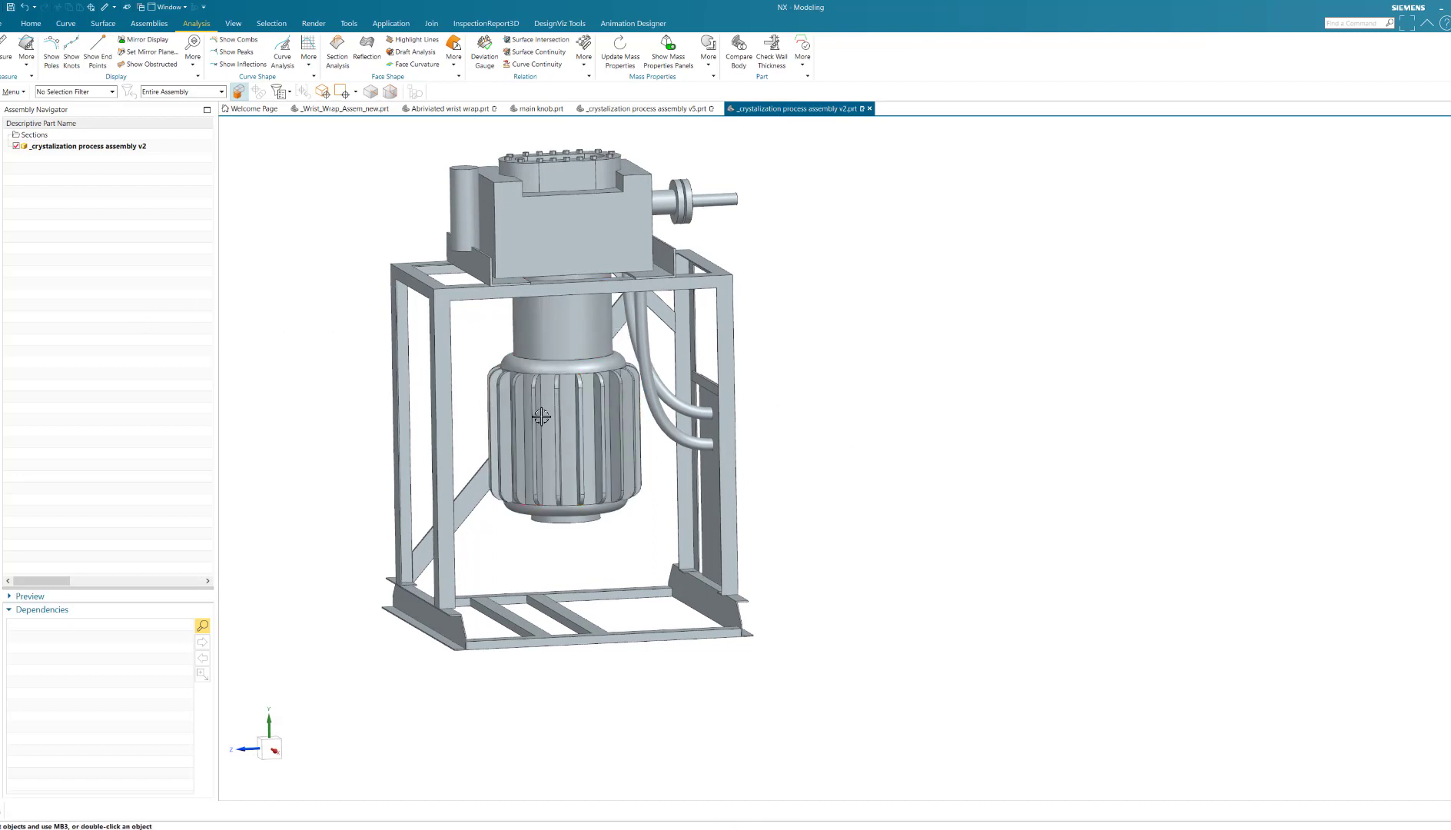
scroll(326, 321, "down", 1)
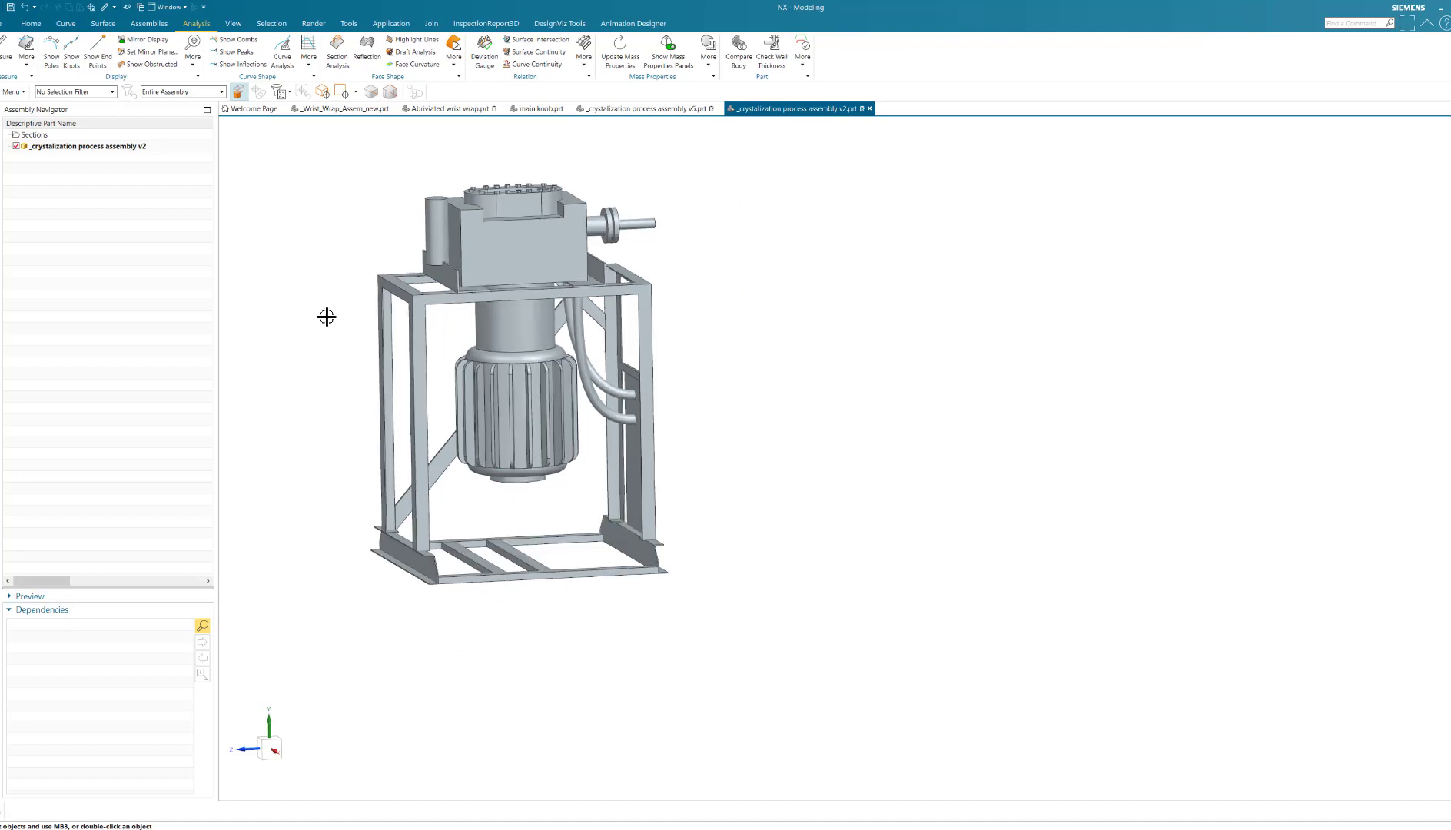
middle_click_drag(326, 321, 327, 318)
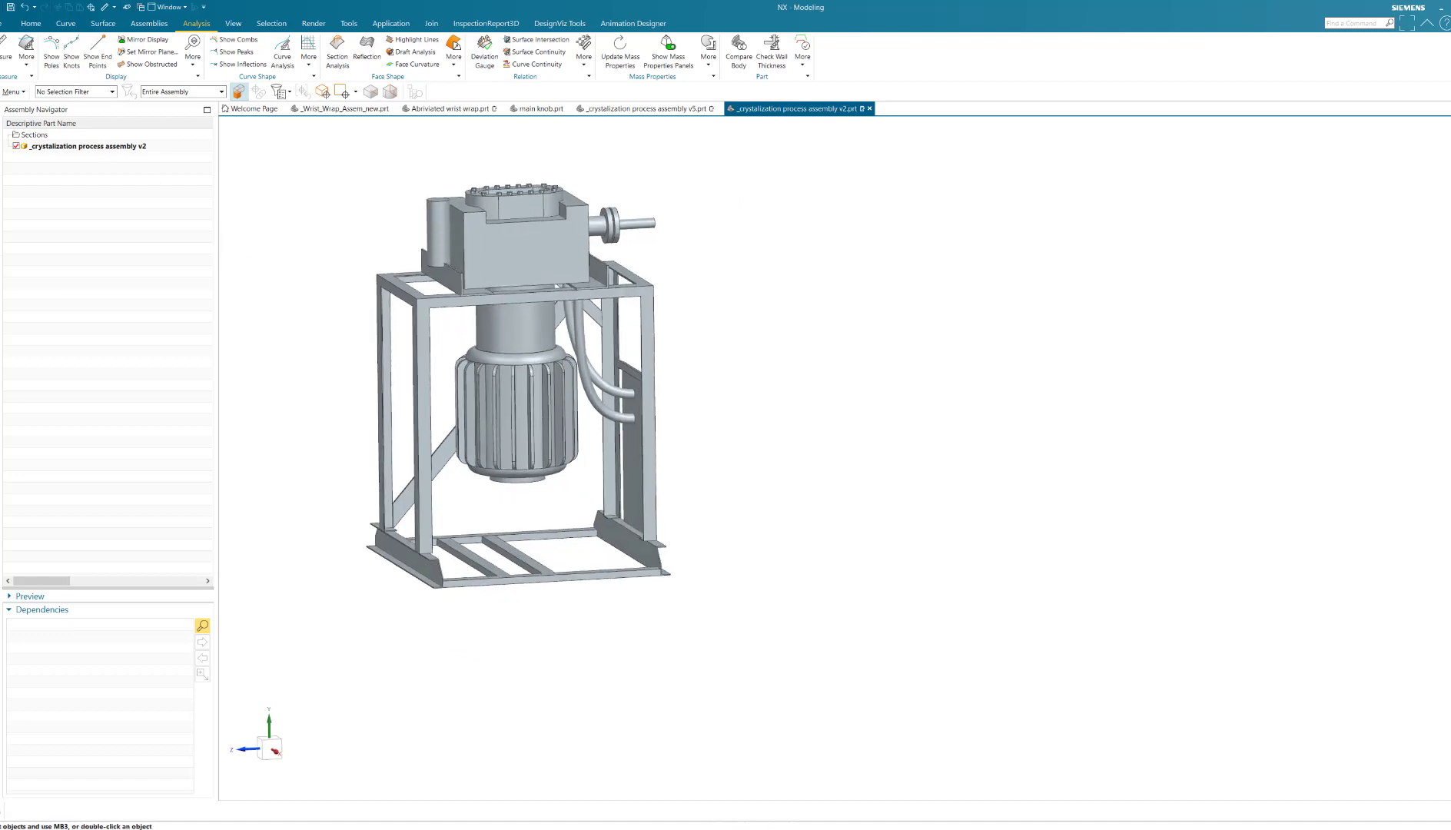
left_click(6, 50)
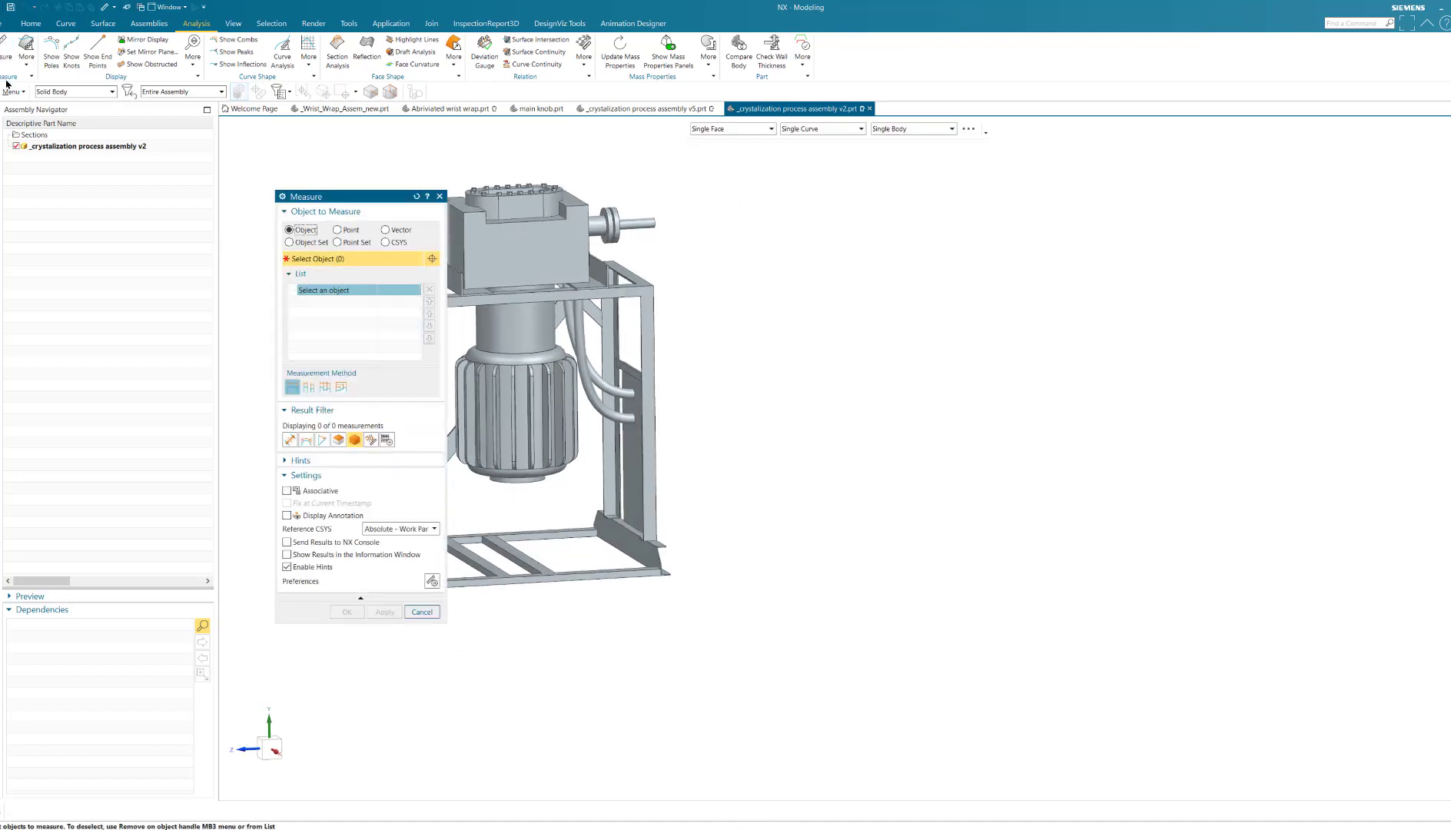
left_click(73, 92)
left_click(94, 93)
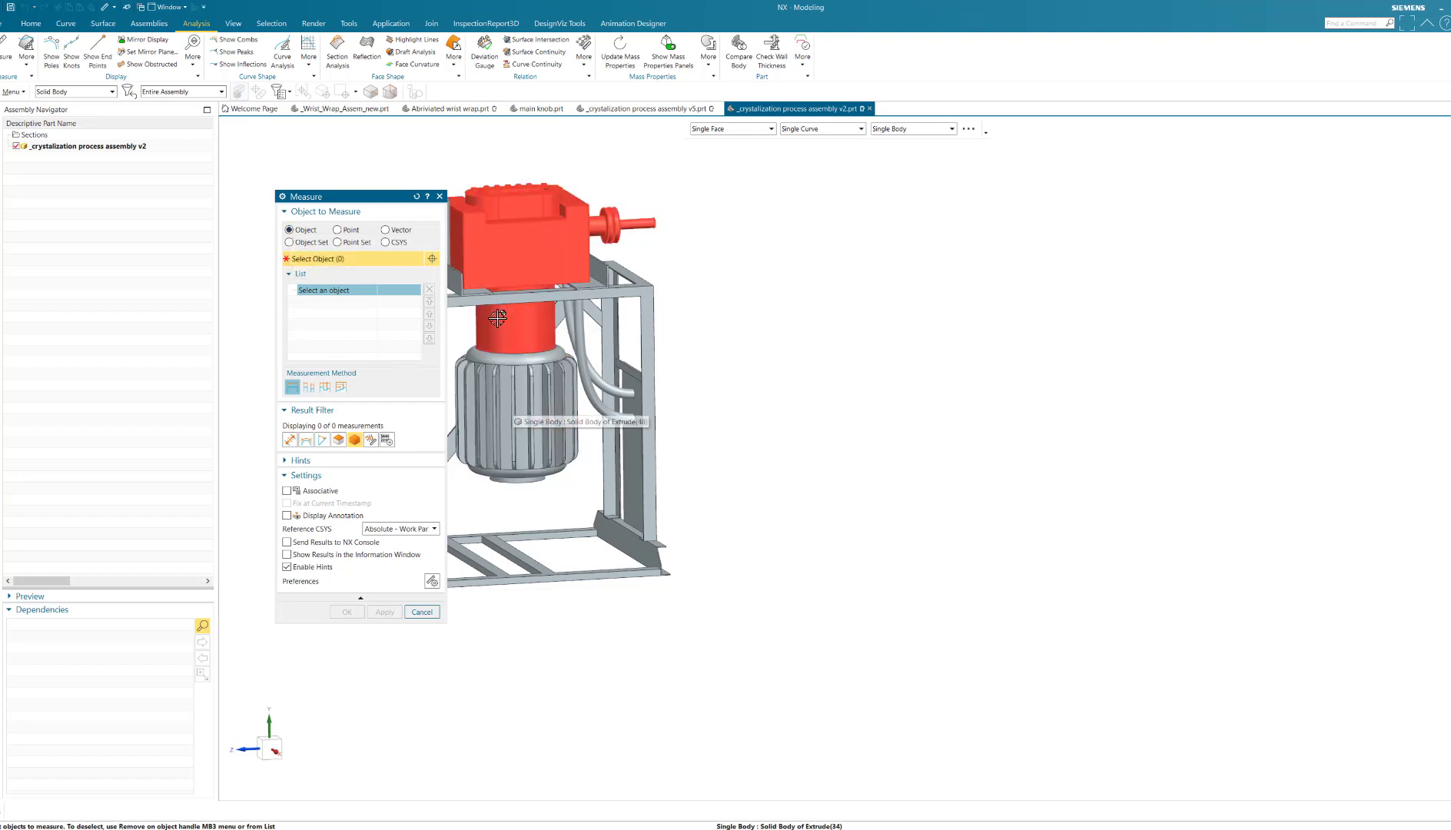
scroll(914, 430, "down", 4)
scroll(715, 493, "up", 2)
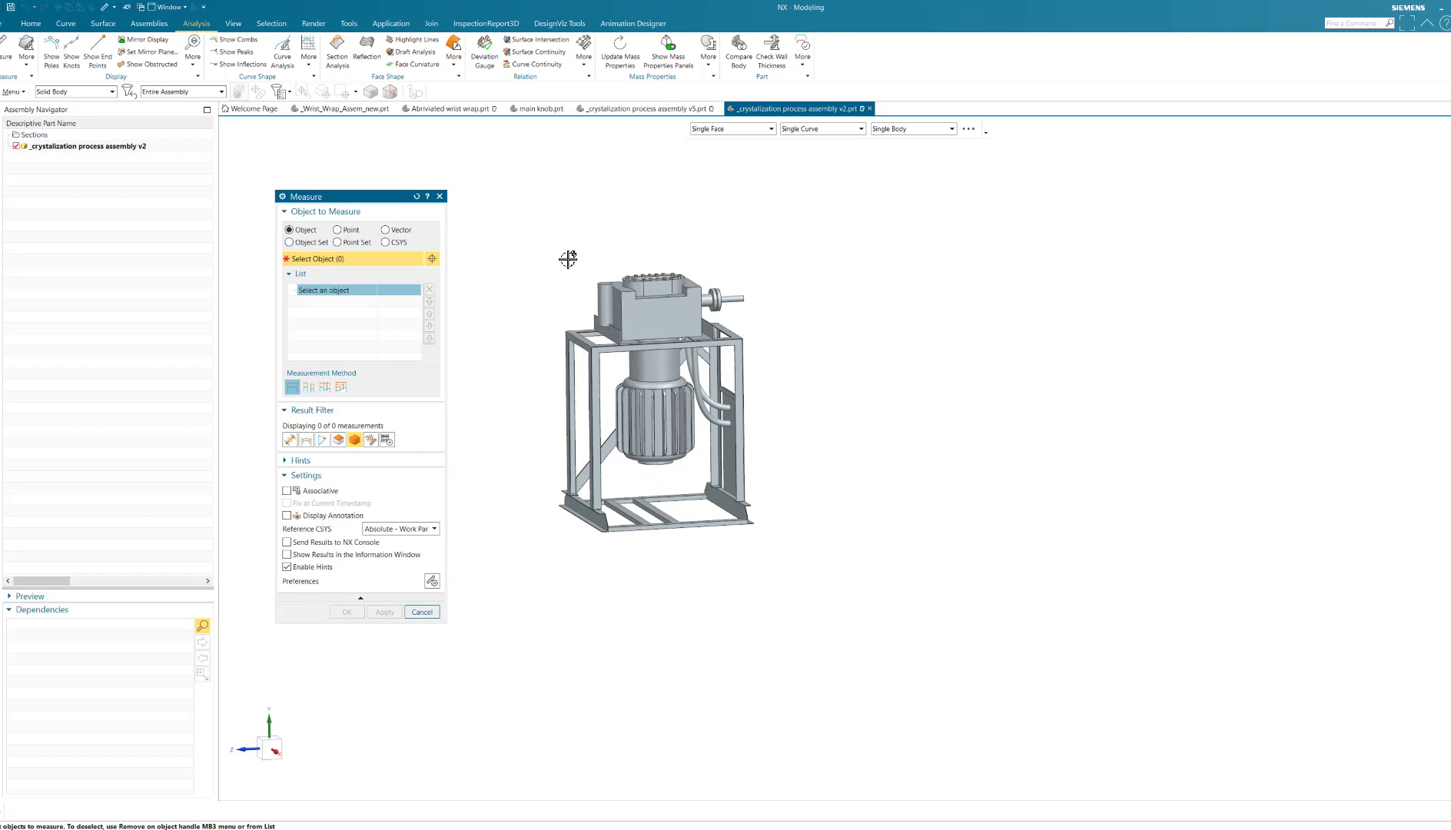
left_click(649, 374)
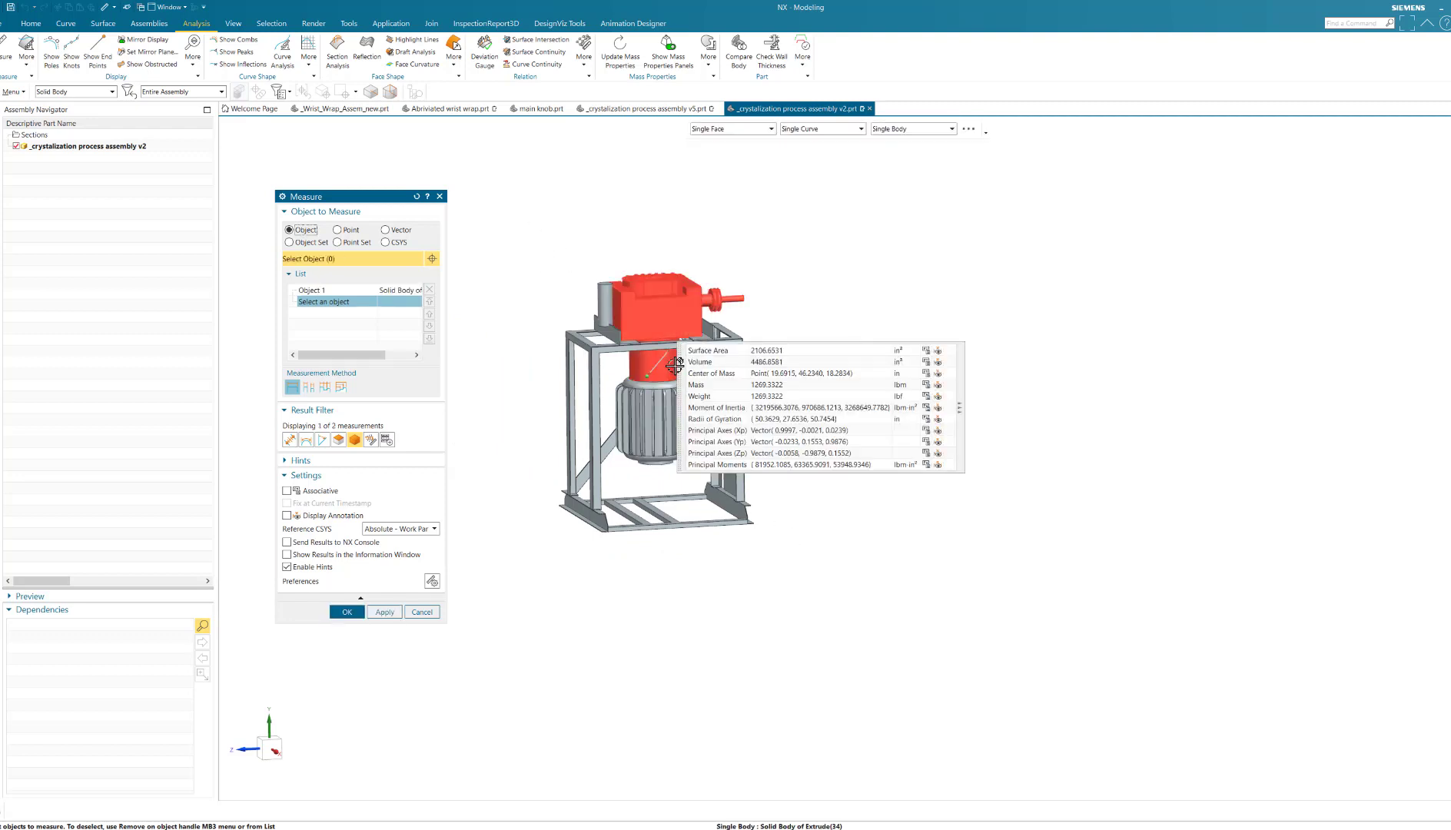
left_click(656, 399)
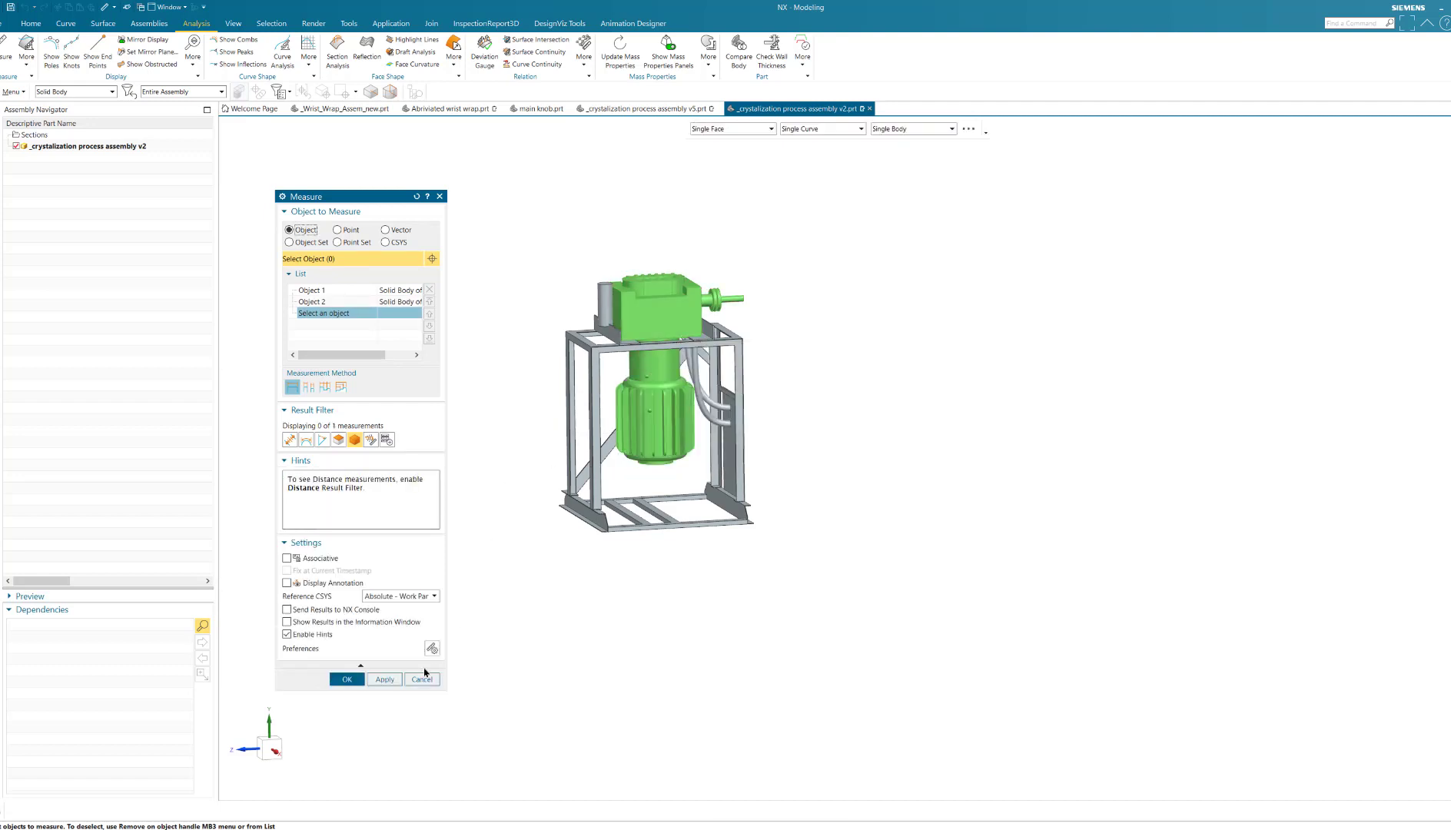
Remove both the housing and finned vessel bodies from the list of objects to measure.
left_click(324, 291)
right_click(322, 291)
left_click(329, 300)
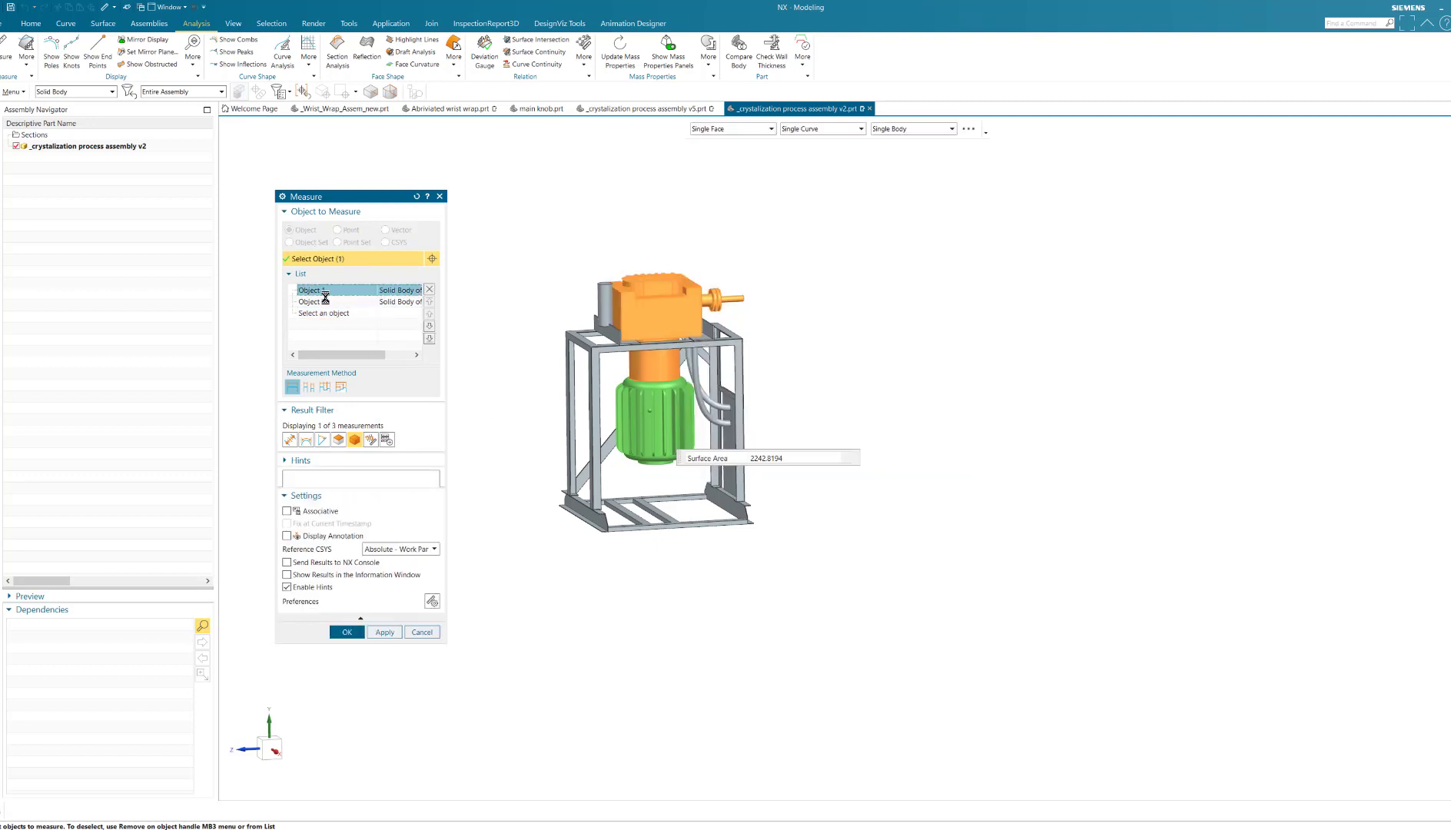
right_click(316, 290)
left_click(332, 298)
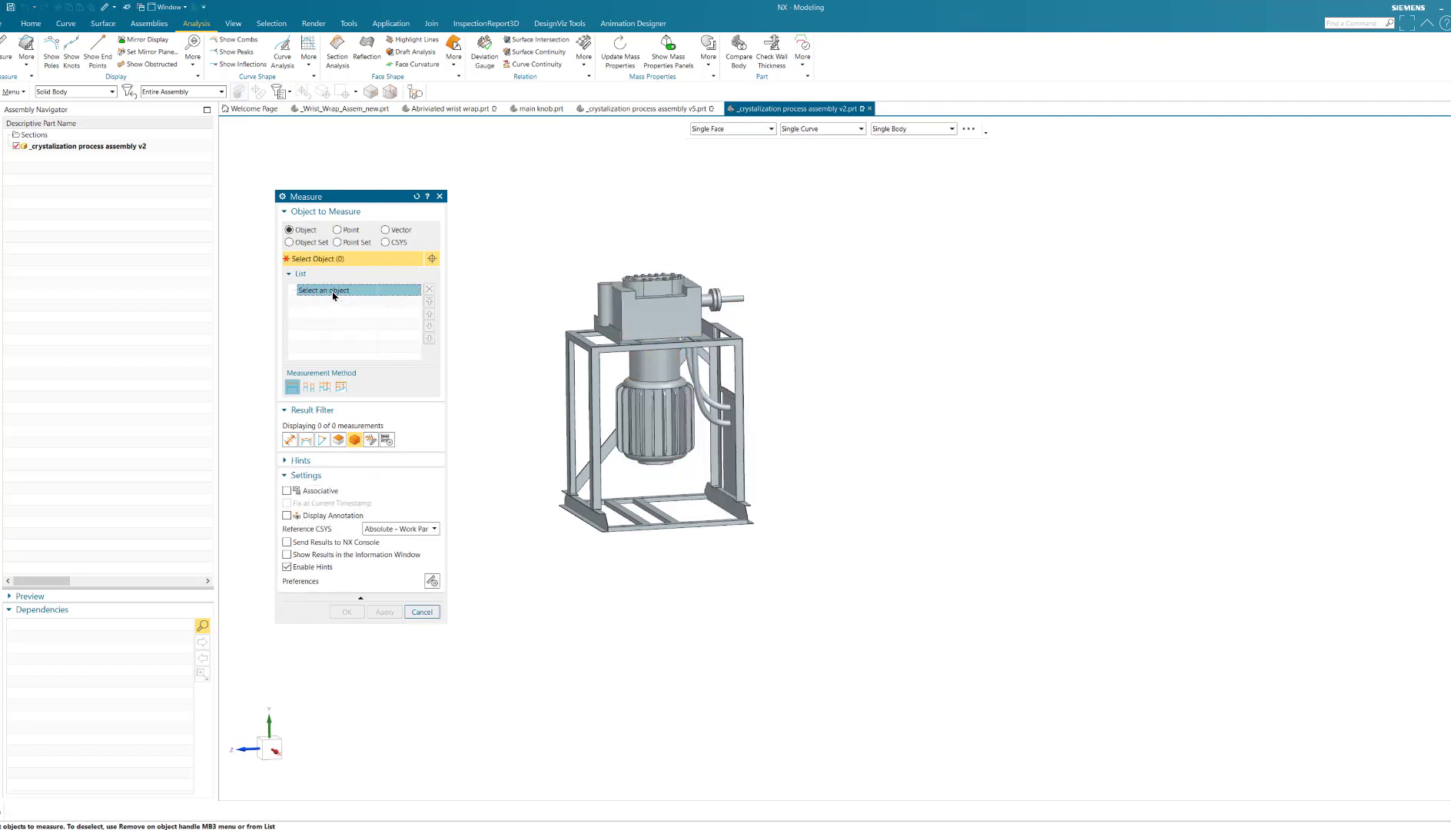
left_click(289, 243)
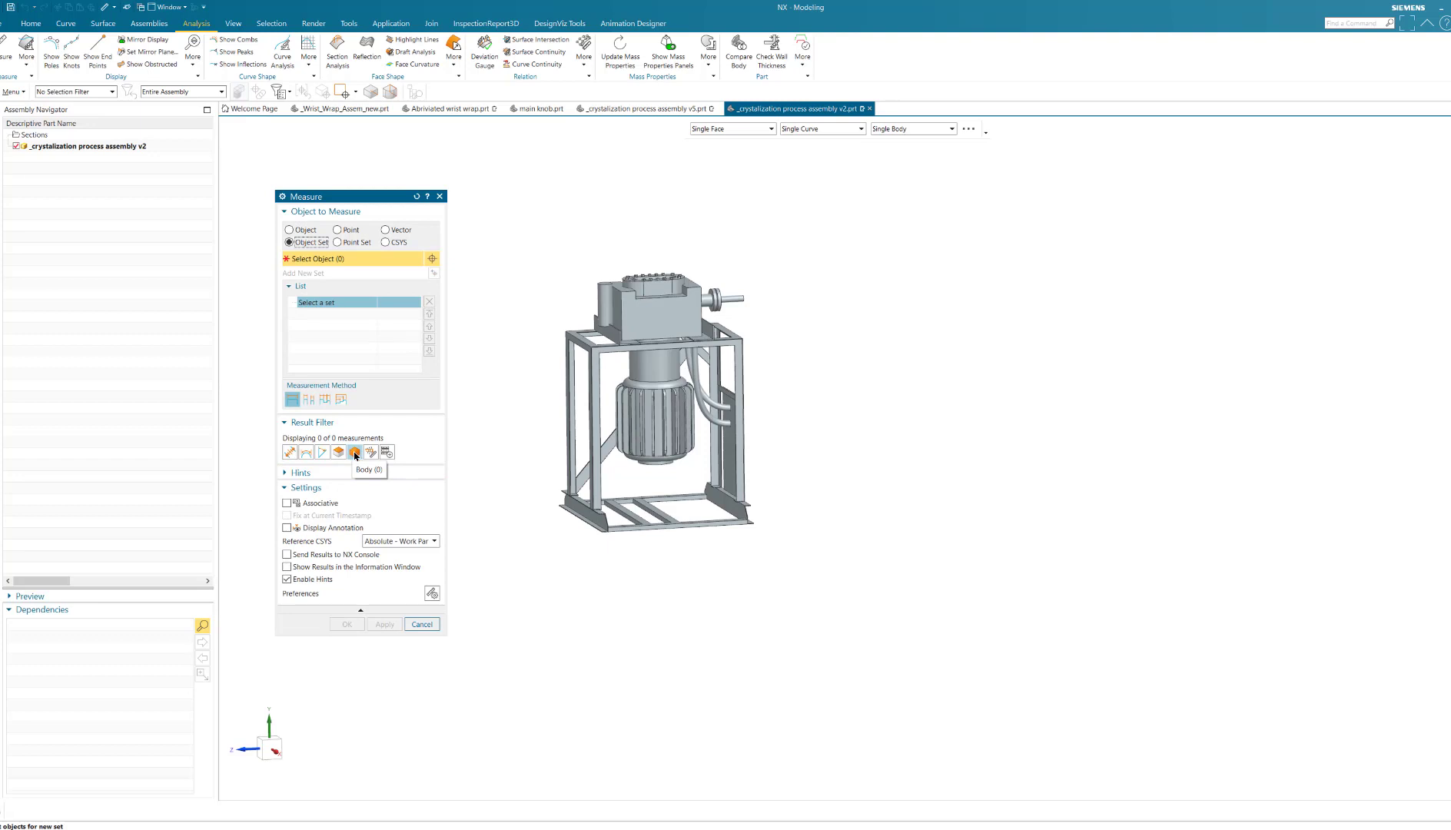
left_click_drag(527, 238, 806, 560)
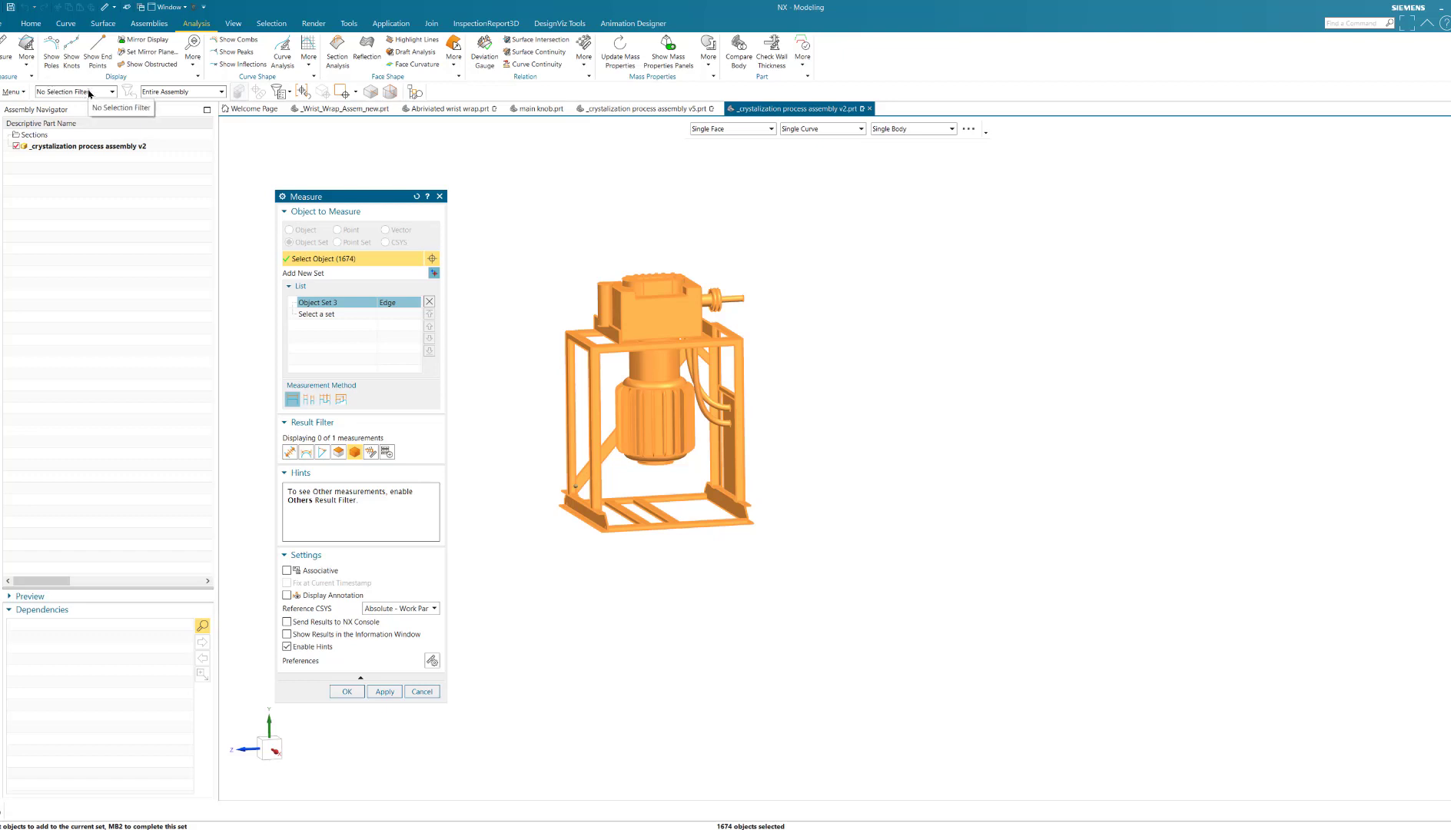
left_click(421, 691)
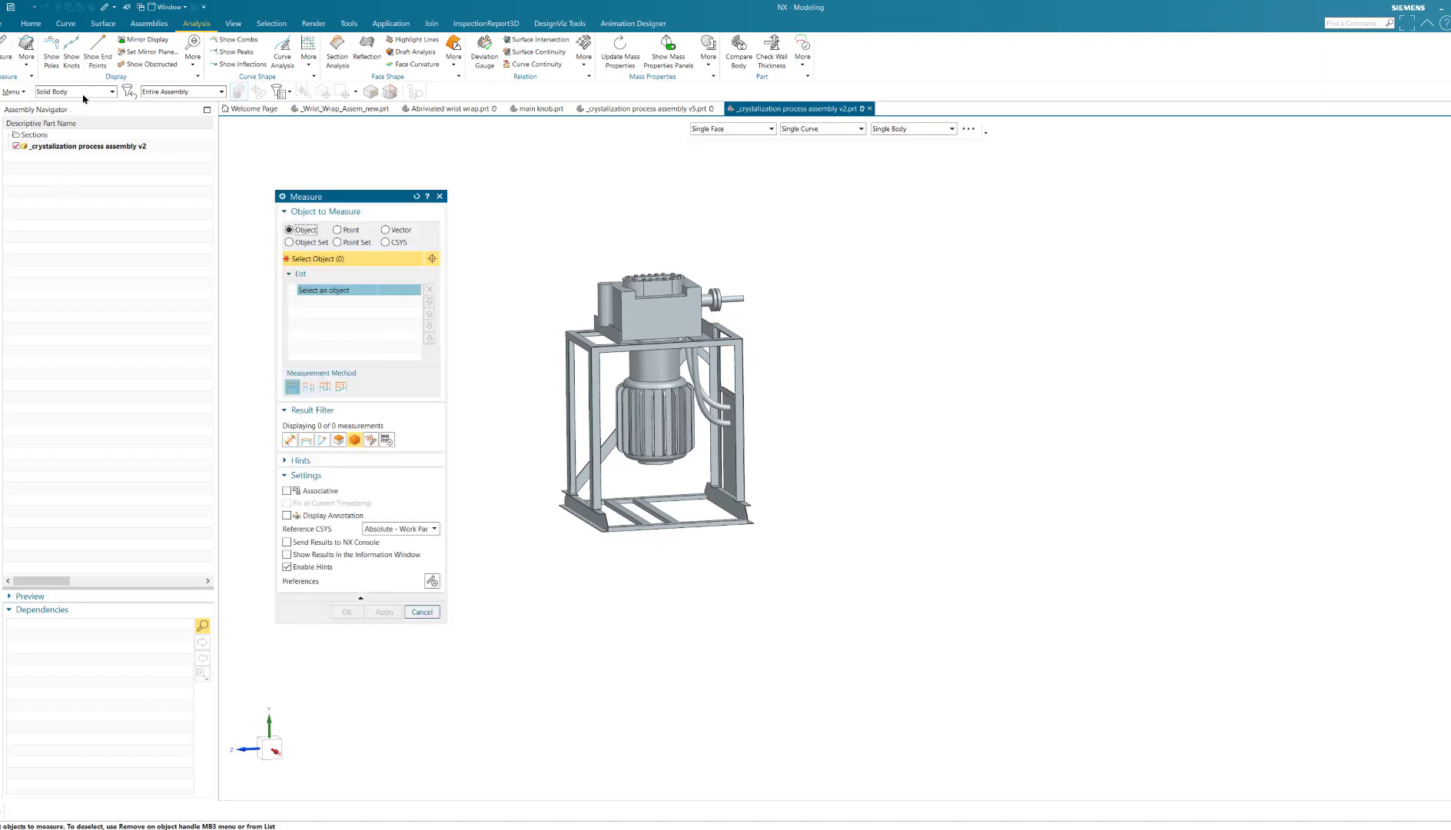
Measure the combined body properties of all solid bodies in the assembly as one Object Set, using the Solid Body filter.
left_click(290, 242)
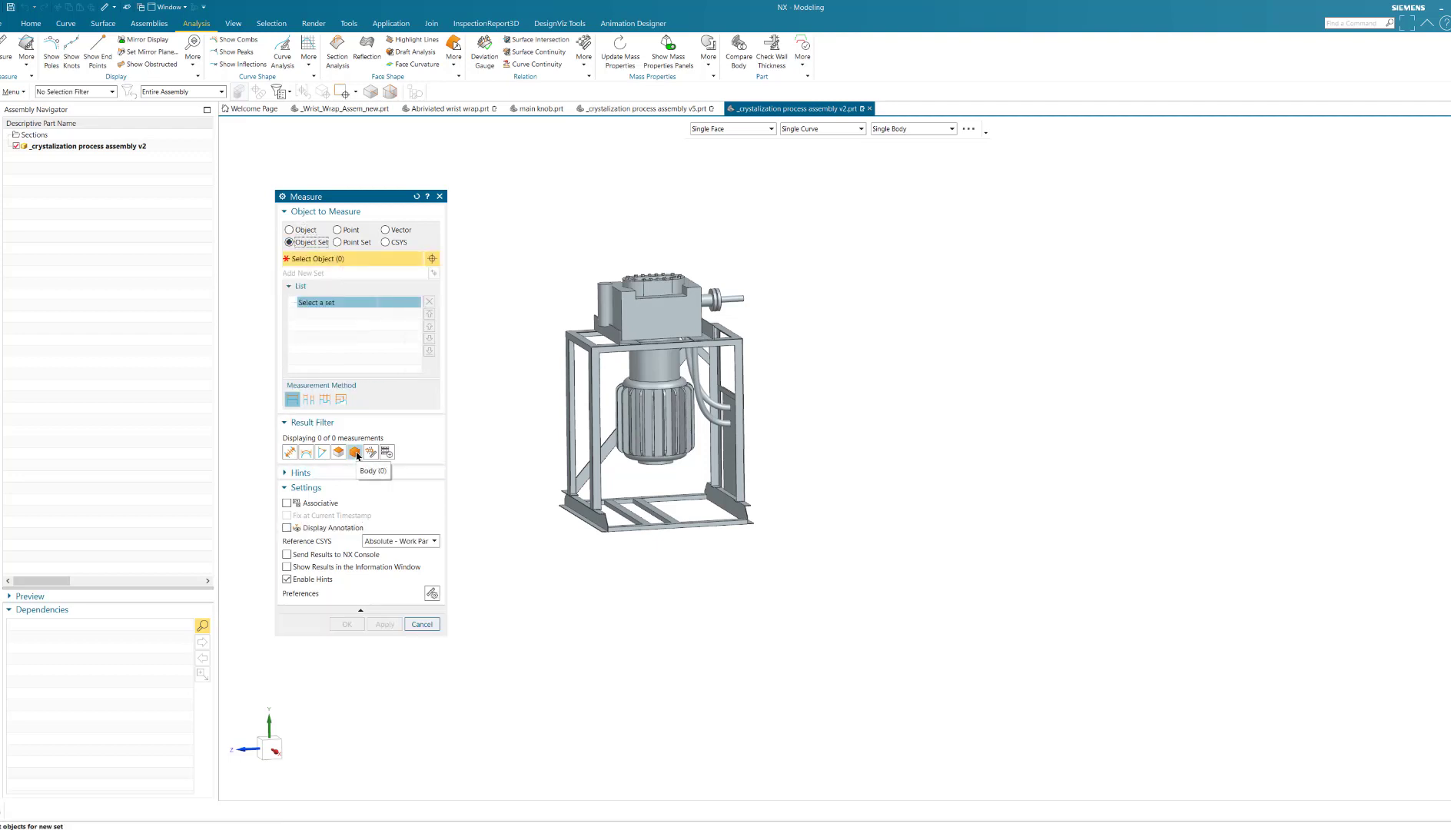
left_click_drag(531, 254, 738, 503)
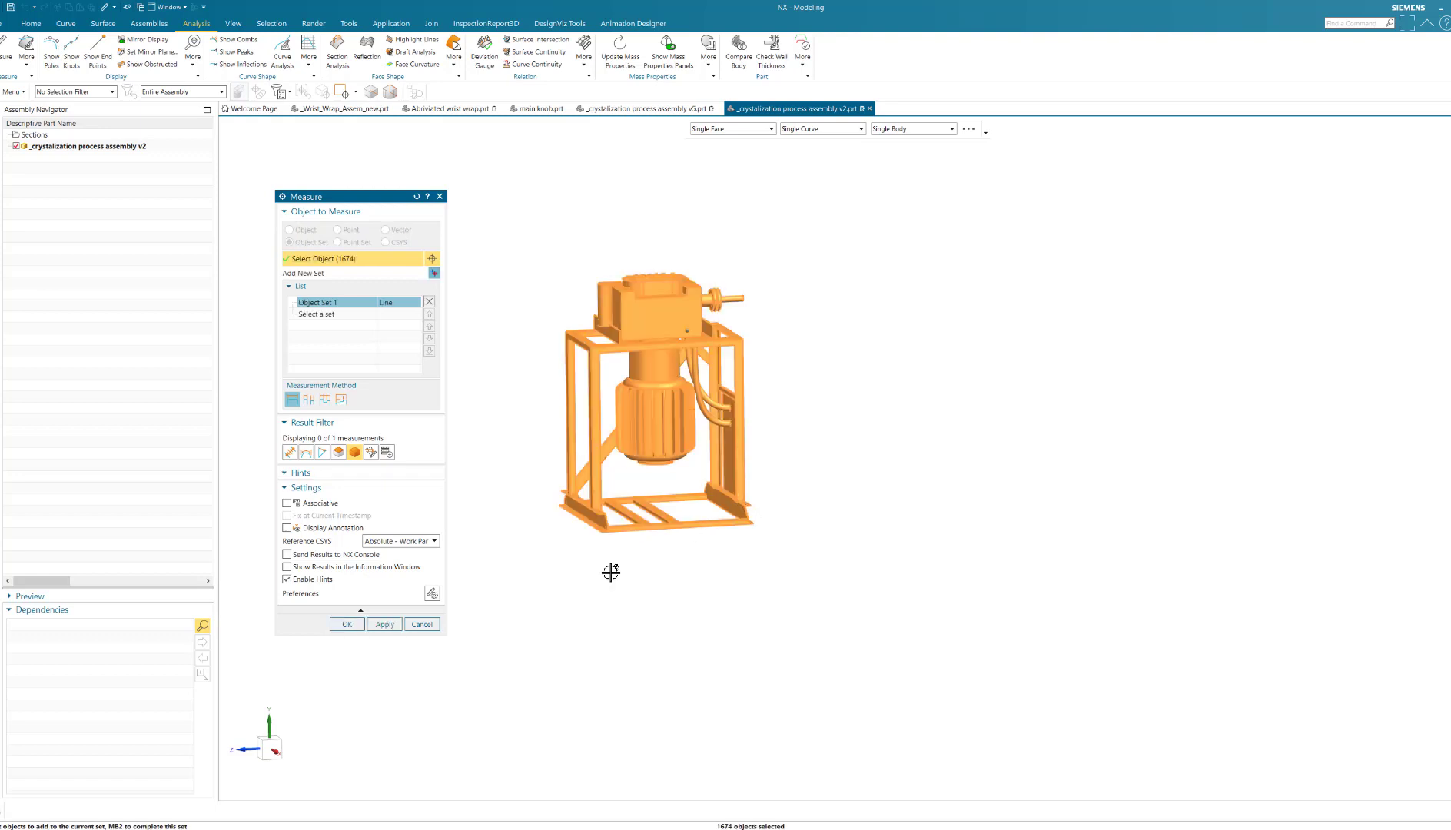
left_click(382, 691)
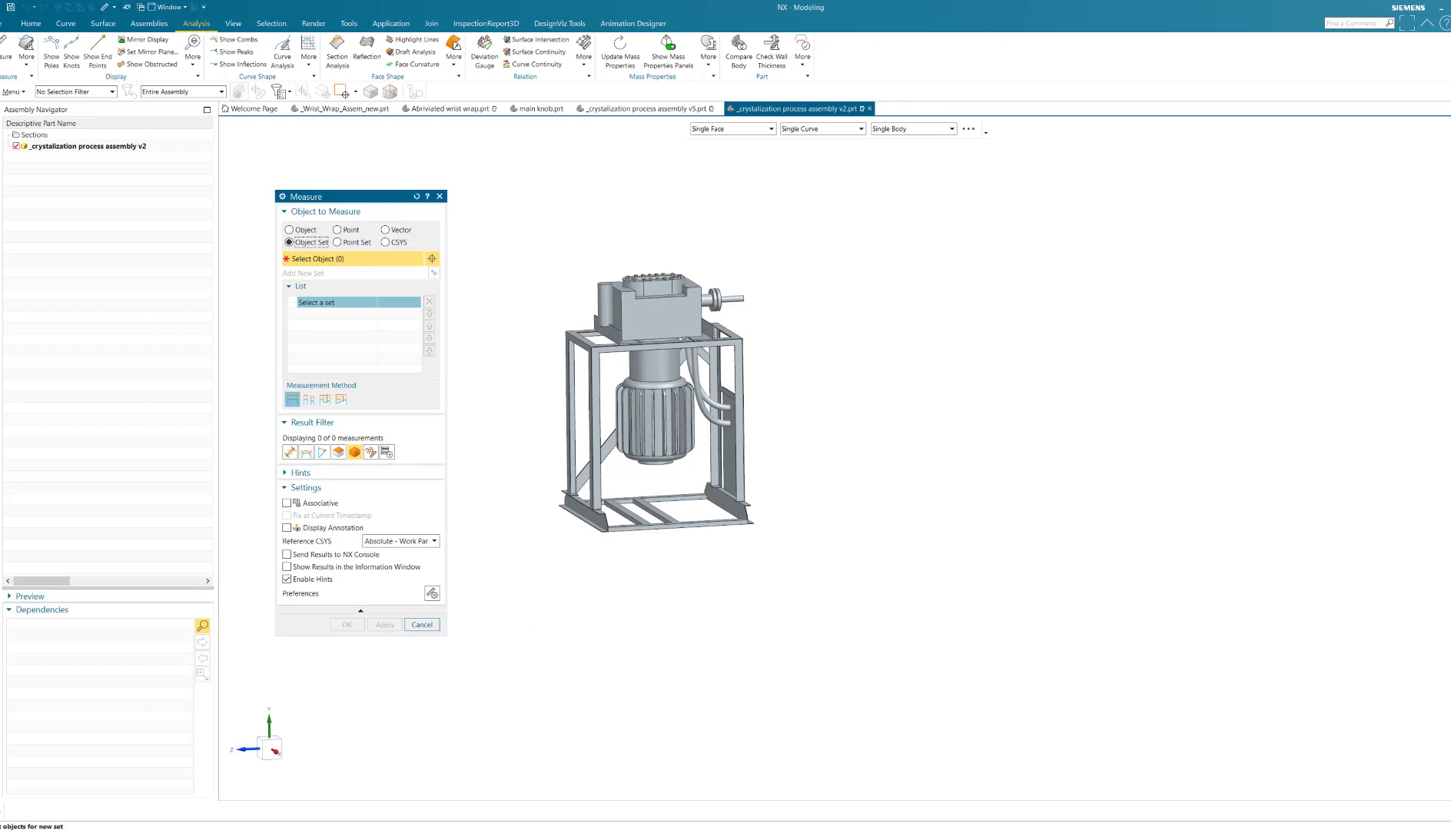
key("ctrl+a")
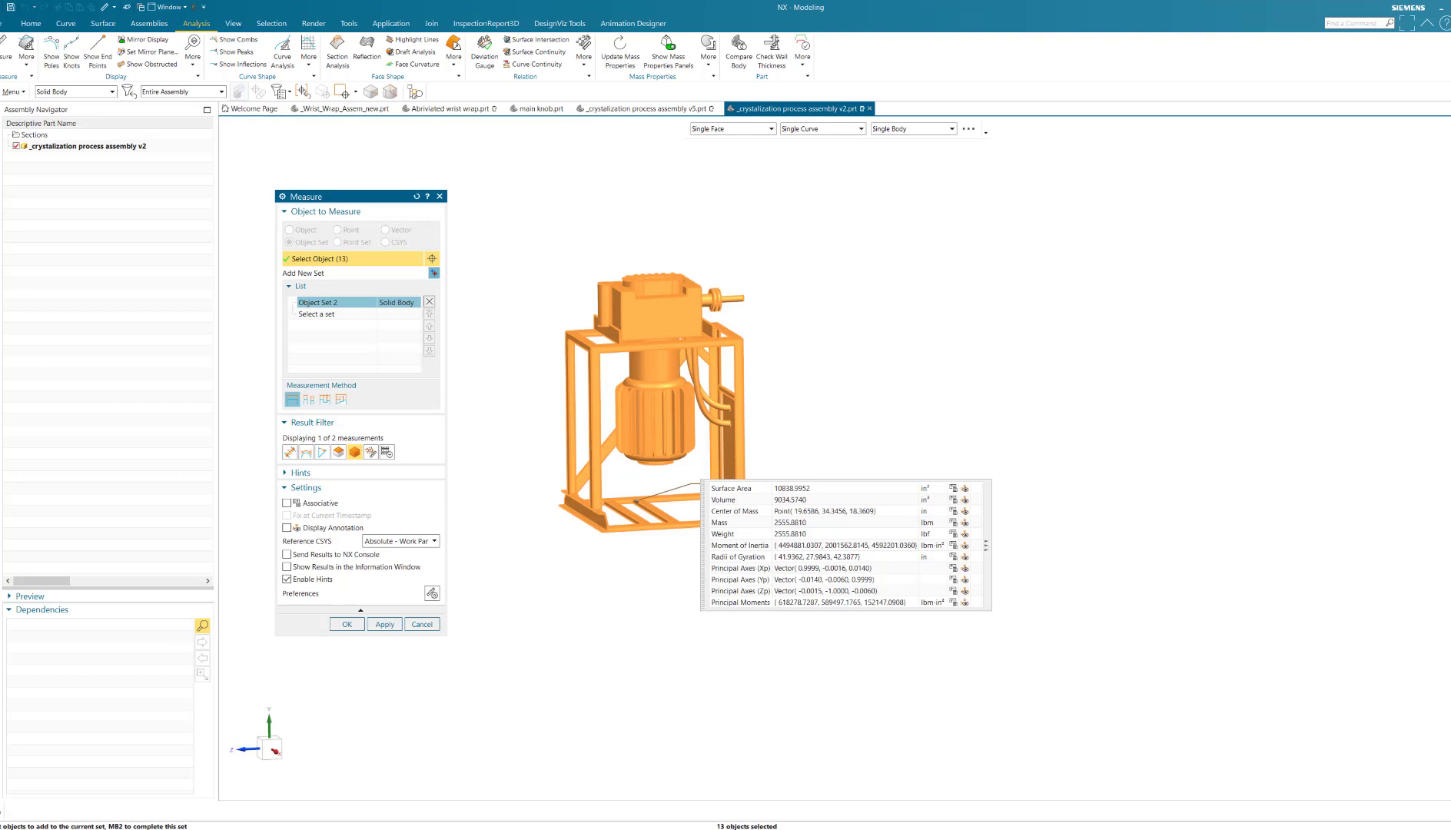